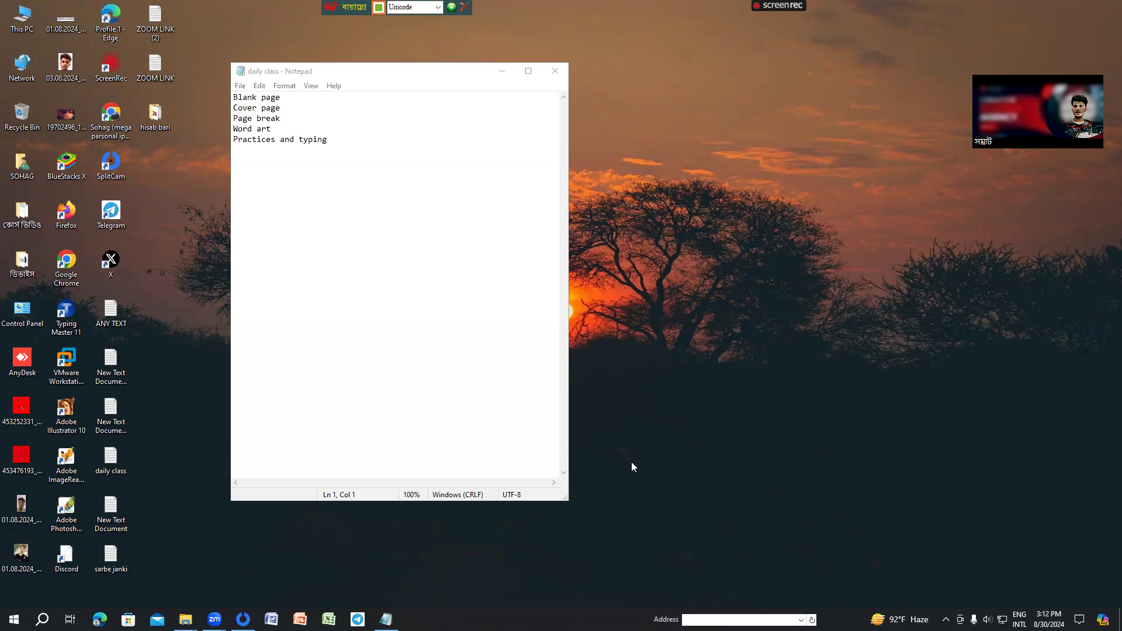
- Minimize the Notepad window holding the daily class topic list
left_click(500, 71)
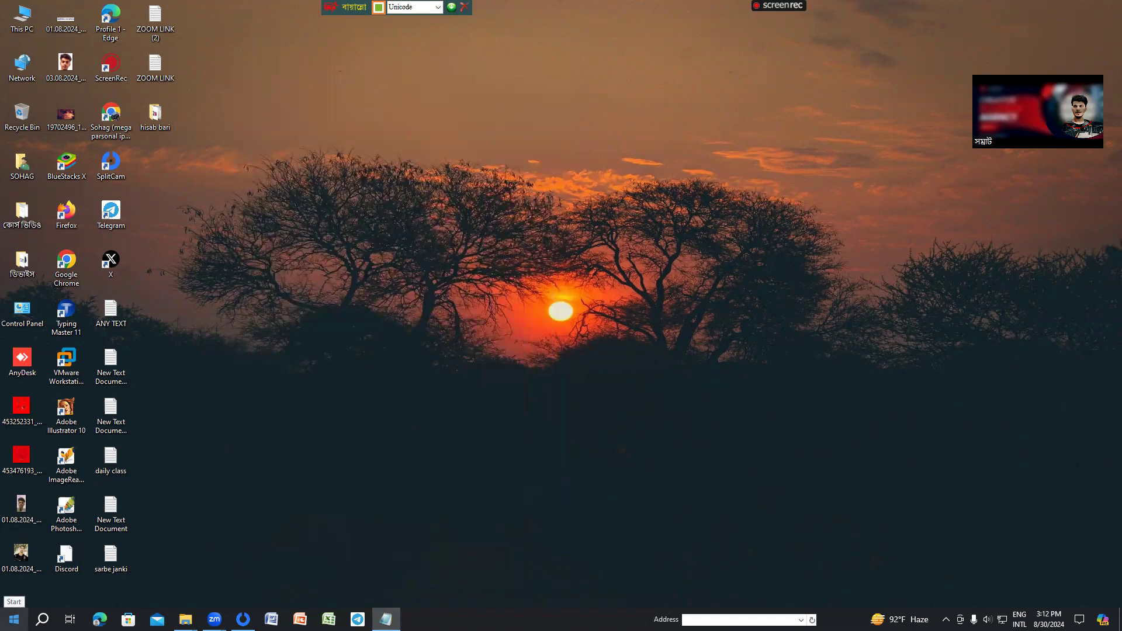
- Launch Microsoft Office Word 2007 from the Start menu's Microsoft Office folder
left_click(14, 619)
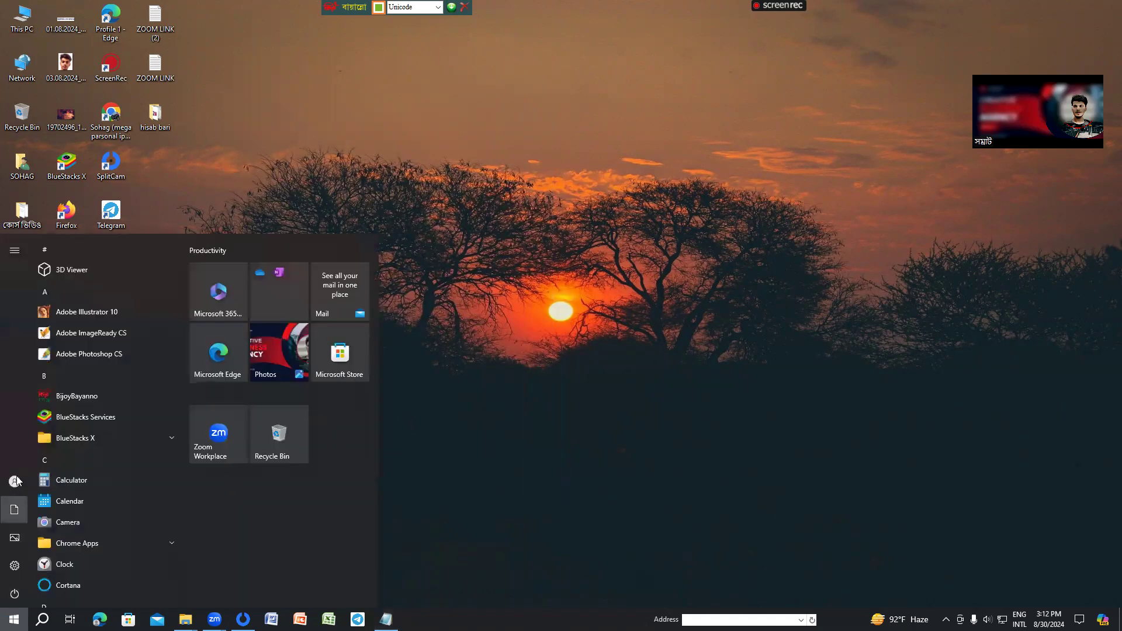
scroll(101, 452, "down", 4)
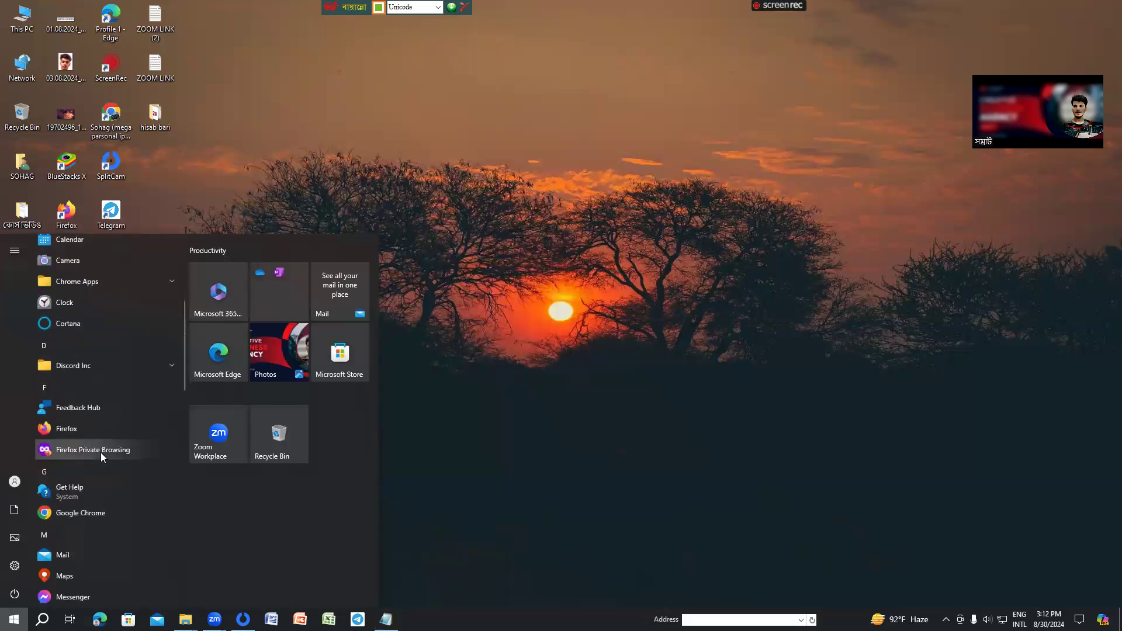
scroll(100, 452, "down", 4)
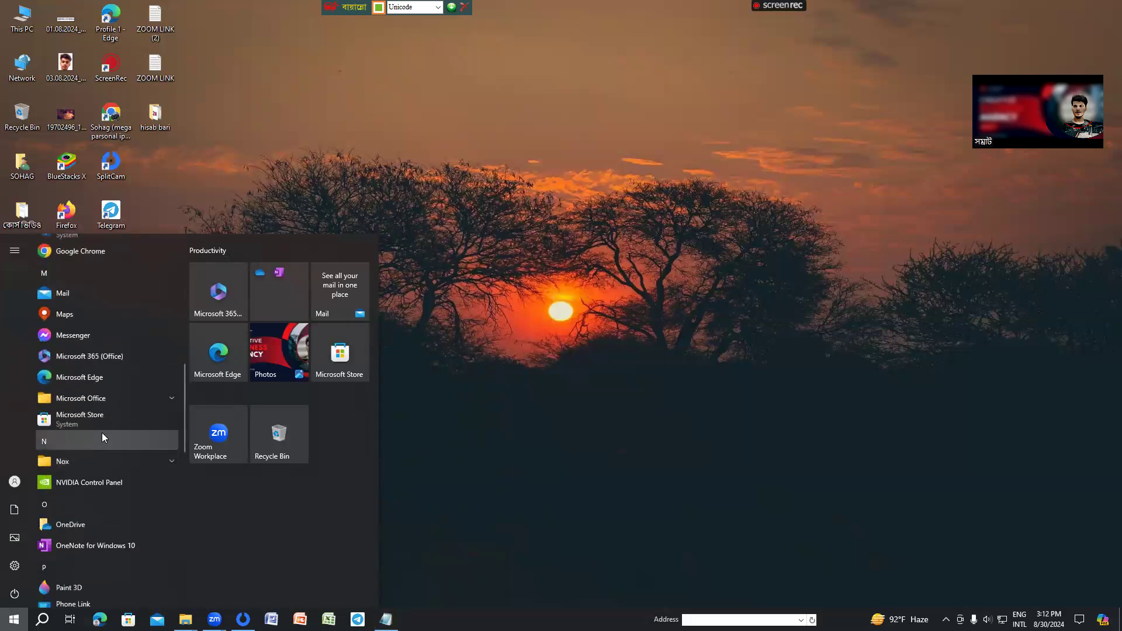
left_click(133, 401)
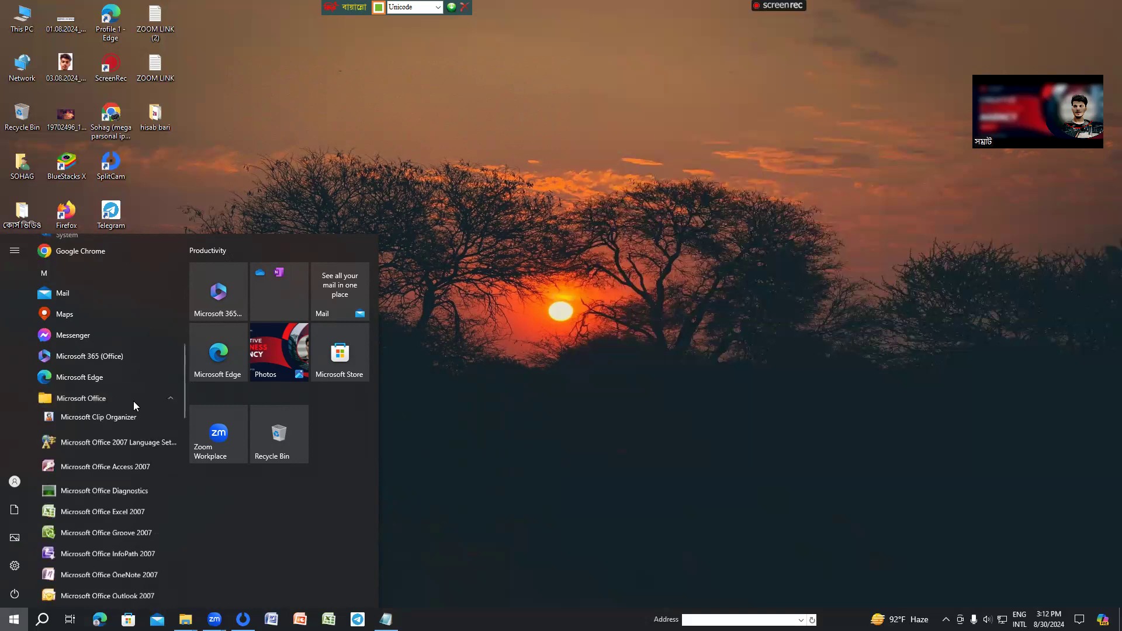
scroll(133, 400, "down", 3)
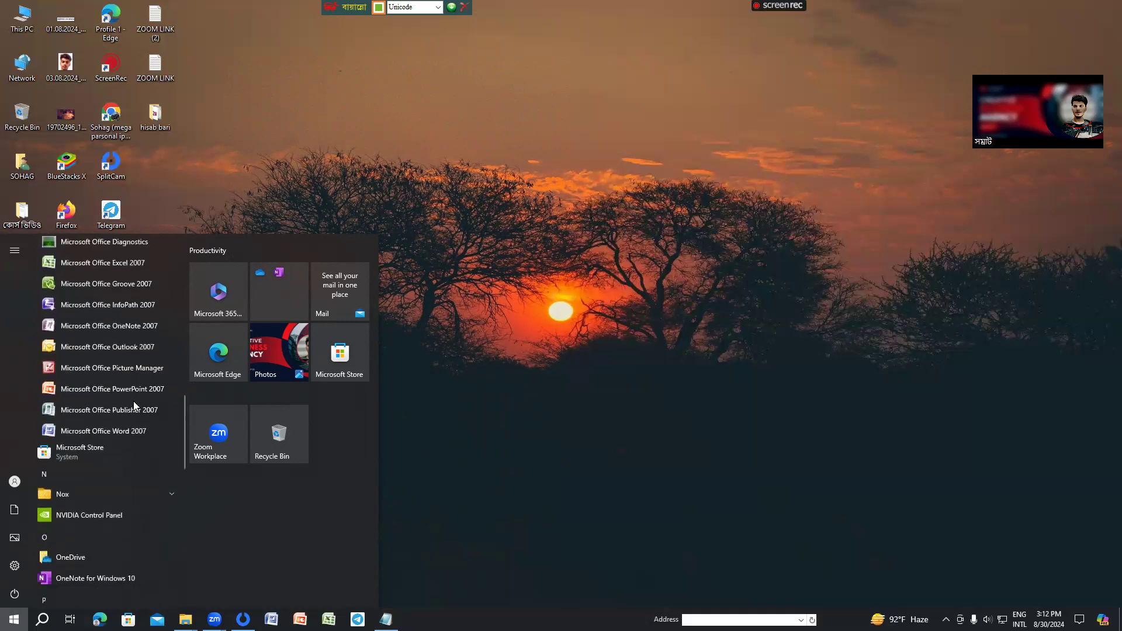
left_click(121, 435)
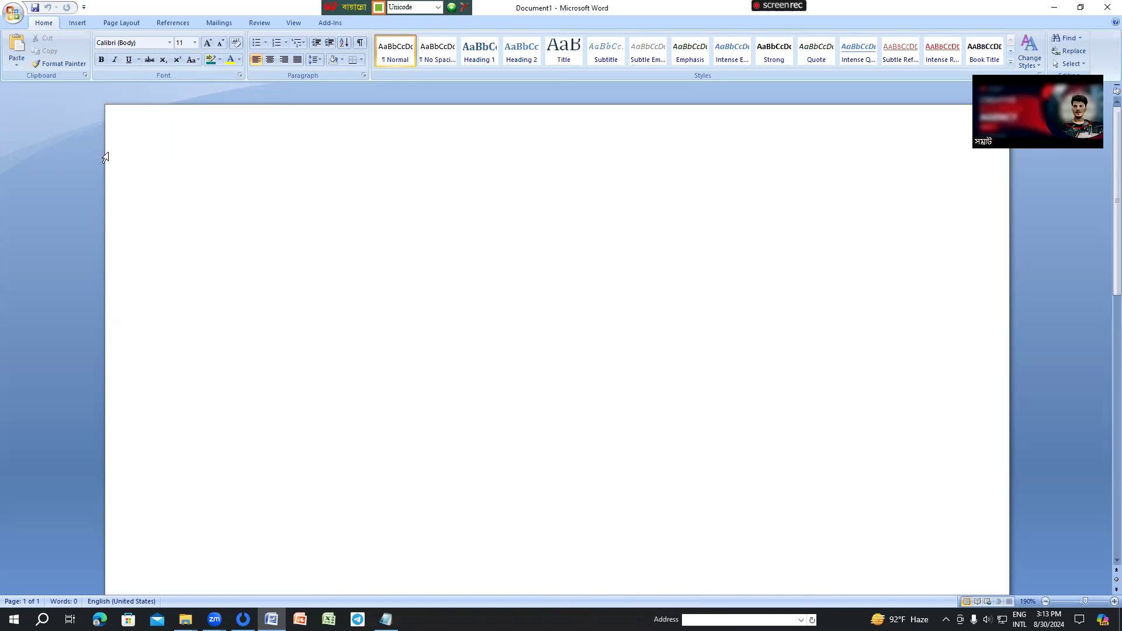
- Insert a Blank Page, then put the cursor back at the start of page 1
left_click(86, 27)
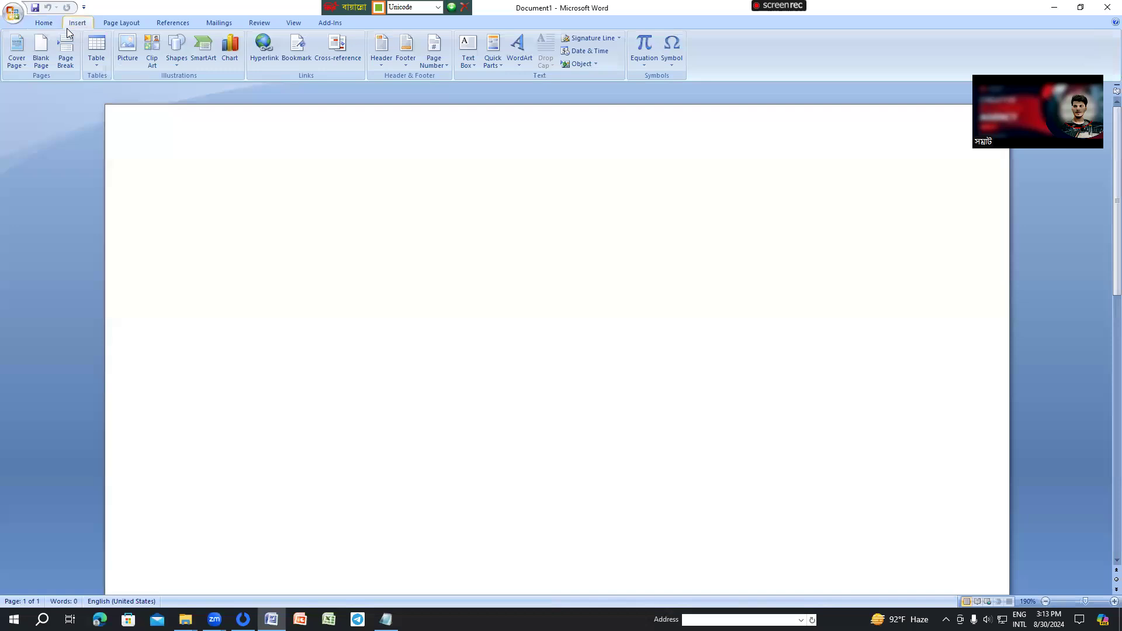
left_click(40, 61)
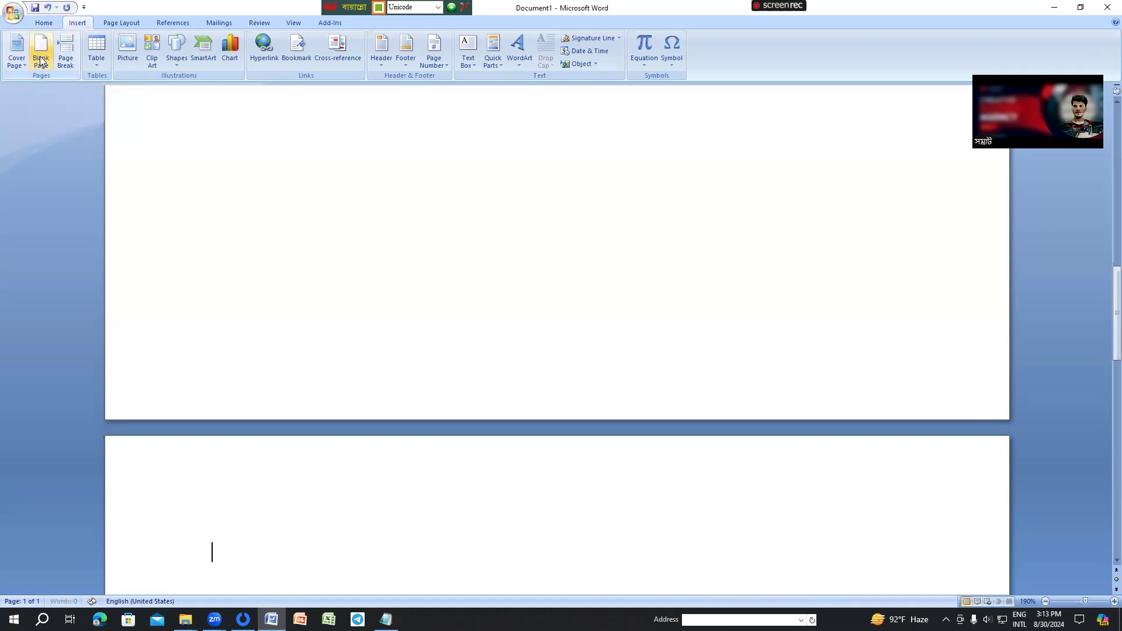
scroll(402, 381, "down", 5)
scroll(403, 381, "up", 10)
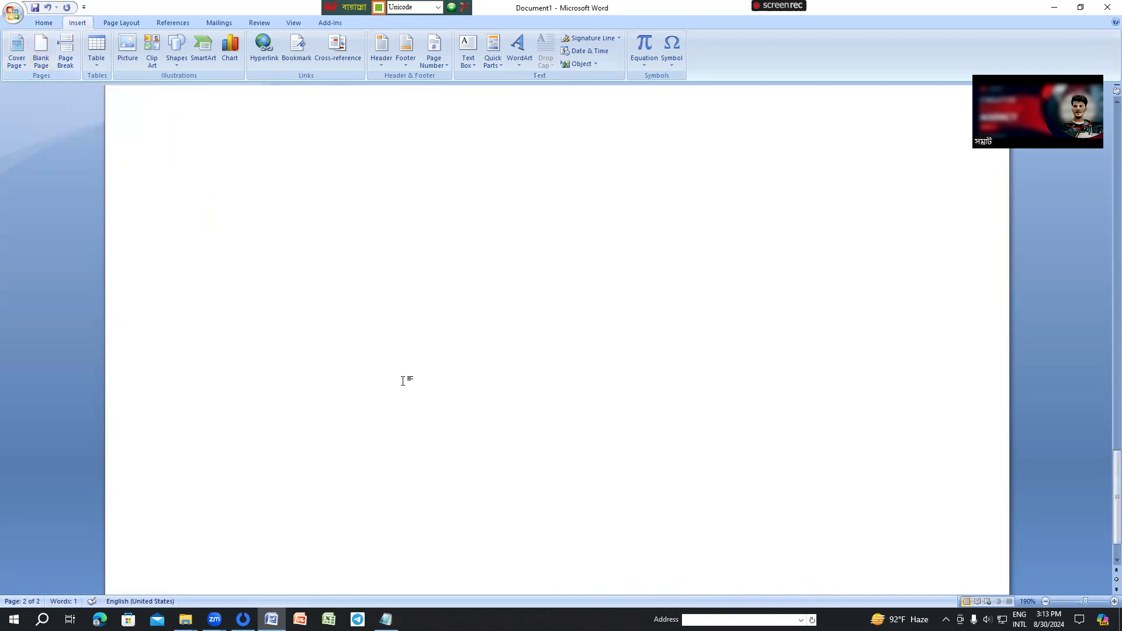
scroll(402, 381, "up", 5)
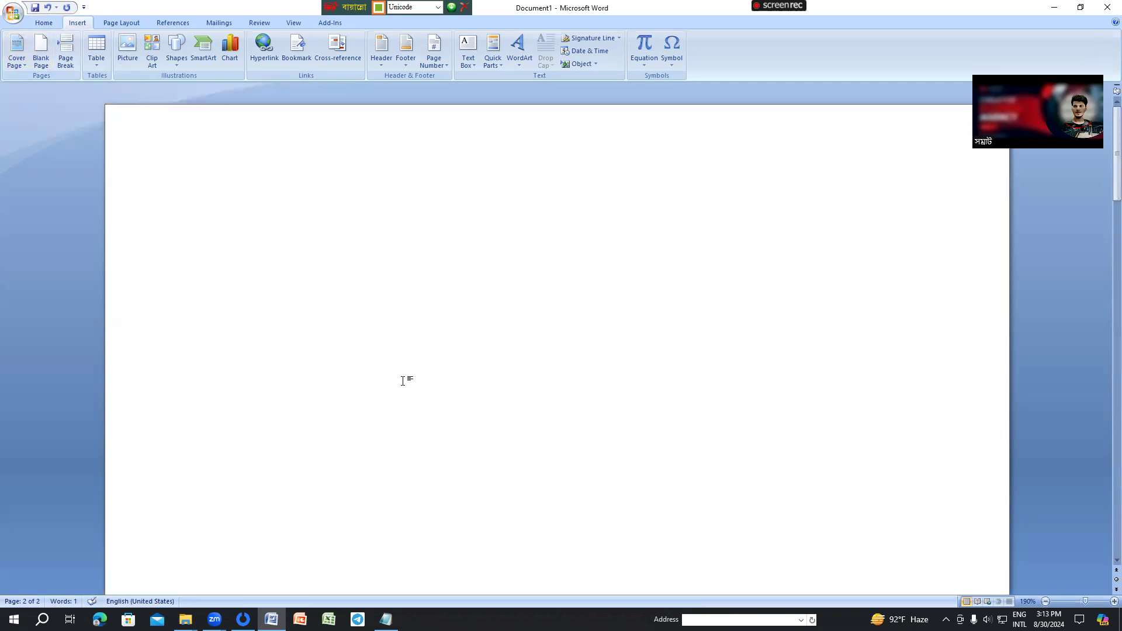
left_click(163, 144)
left_click(234, 149)
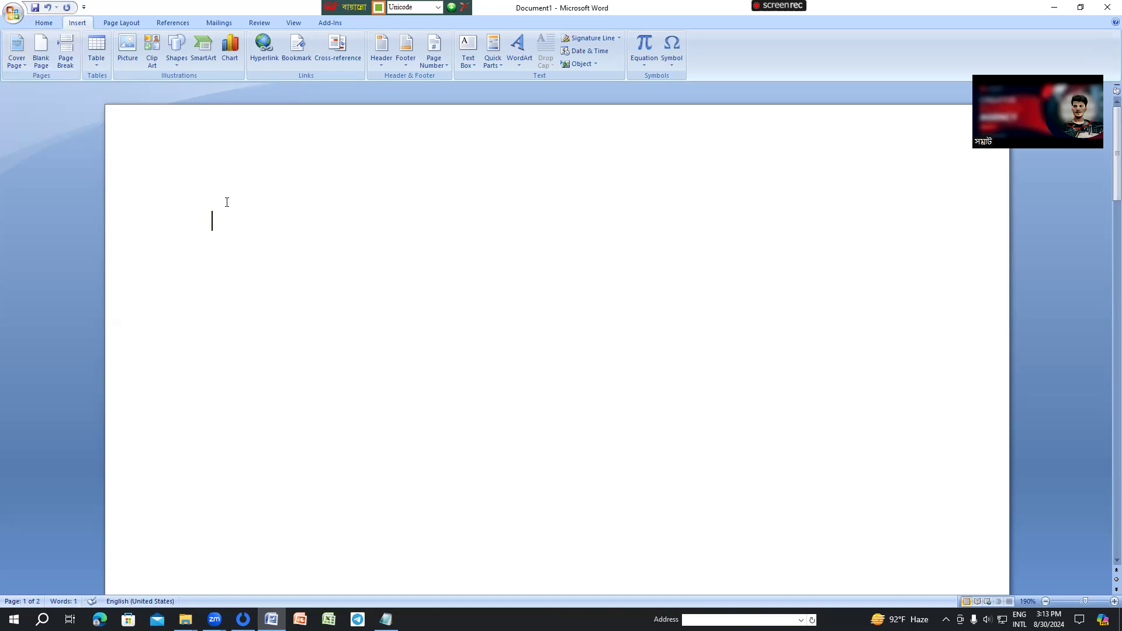
left_click(18, 60)
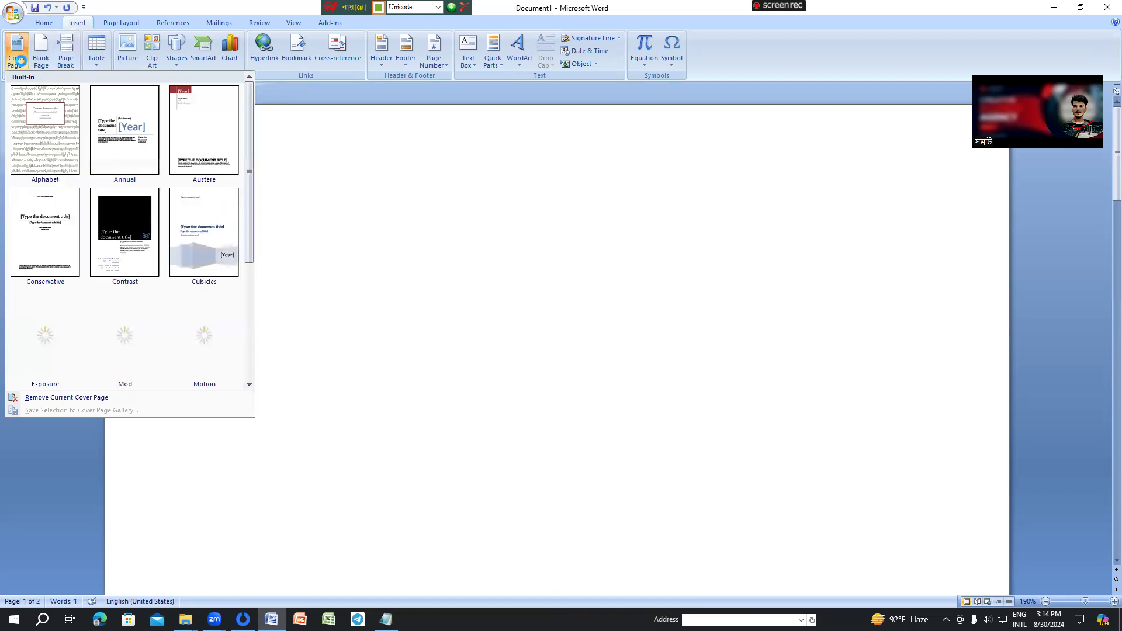
scroll(136, 227, "down", 2)
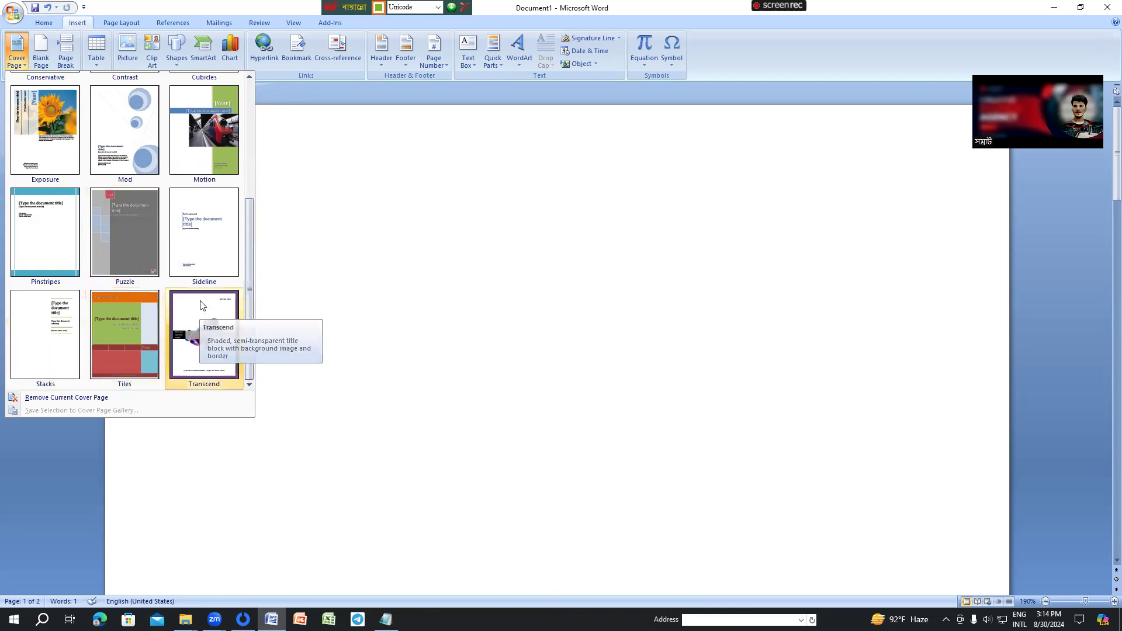
scroll(201, 302, "up", 2)
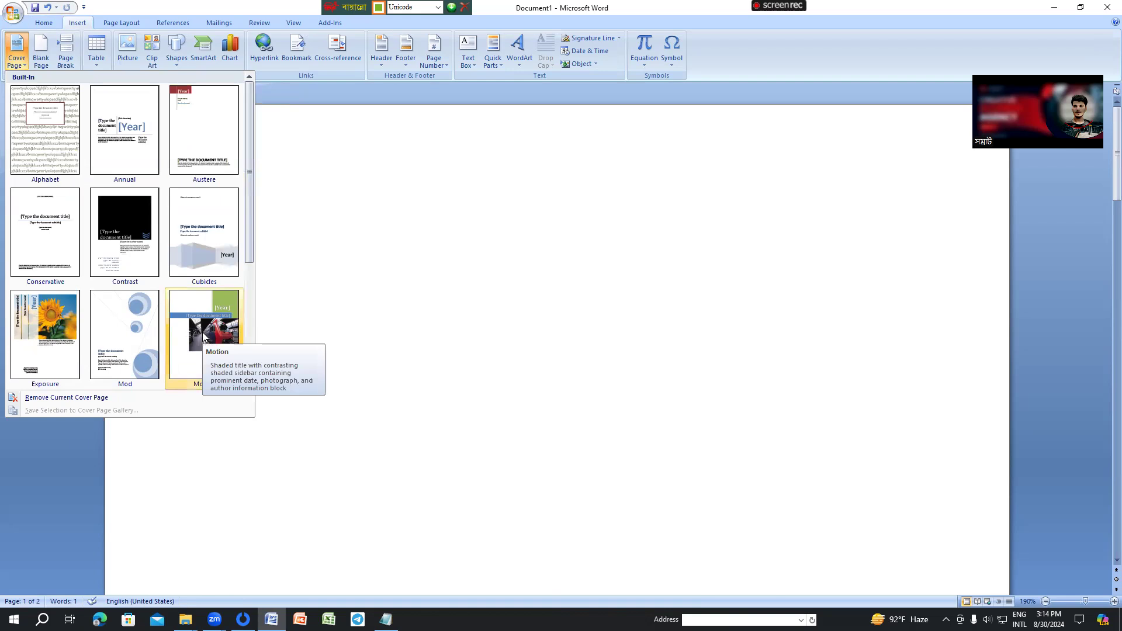
left_click(203, 337)
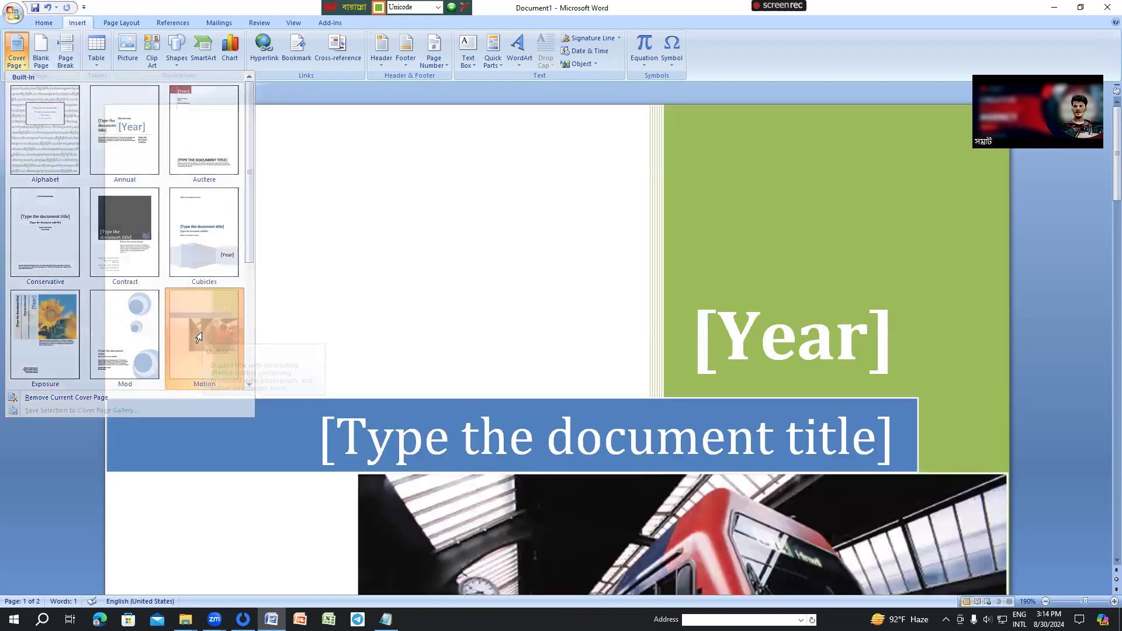
scroll(416, 402, "down", 5)
scroll(416, 401, "up", 5)
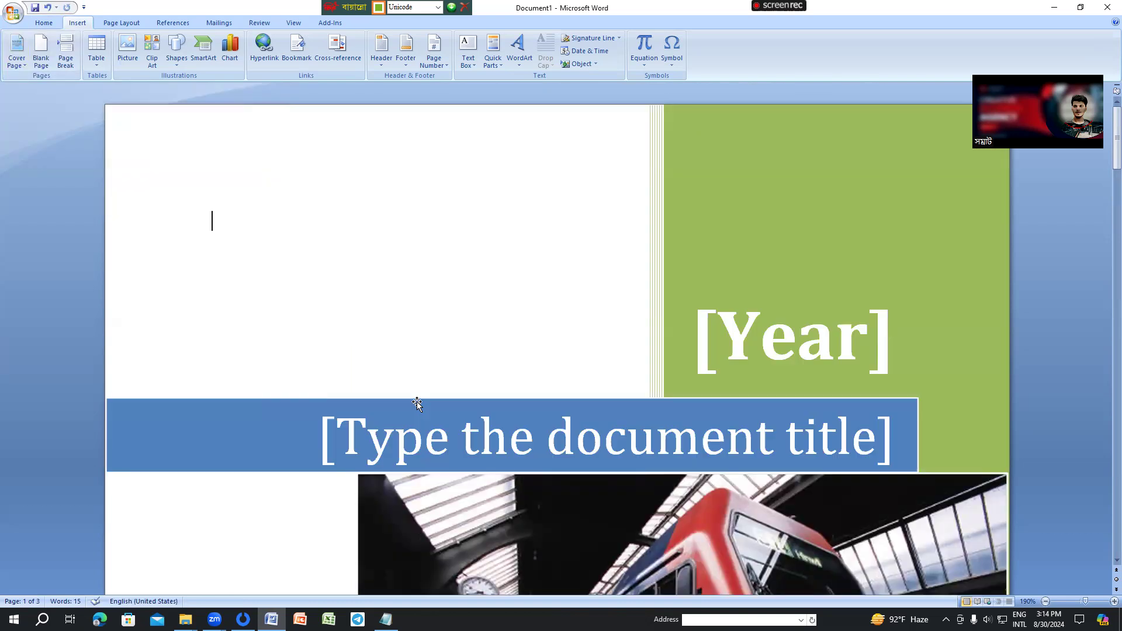
left_click(456, 435)
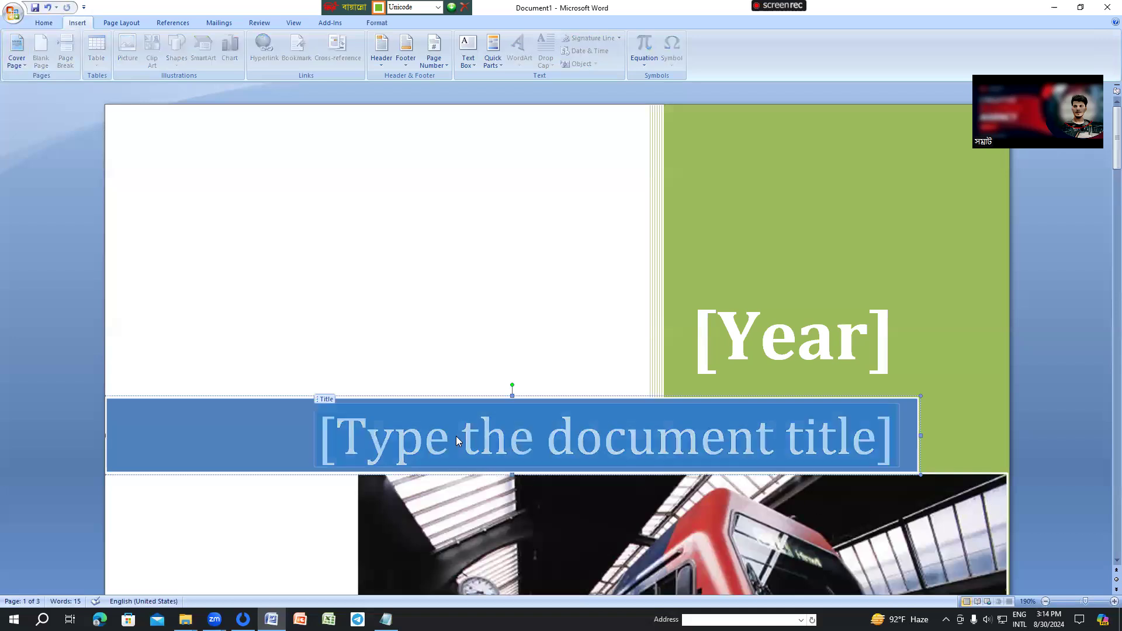
left_click(727, 350)
scroll(725, 390, "down", 3)
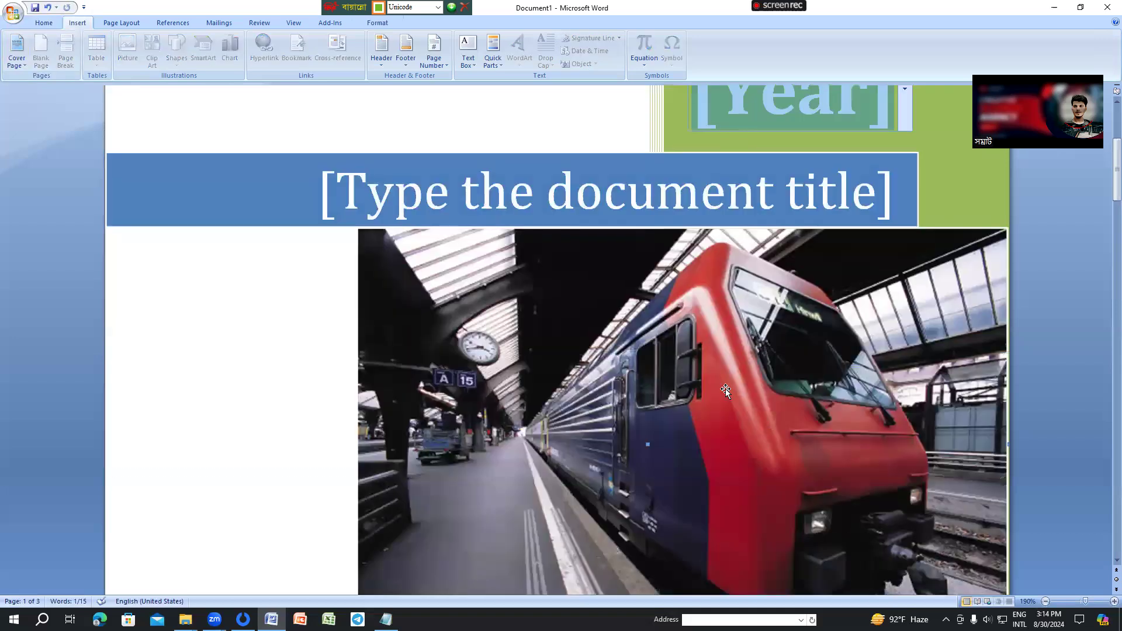
scroll(490, 385, "down", 7)
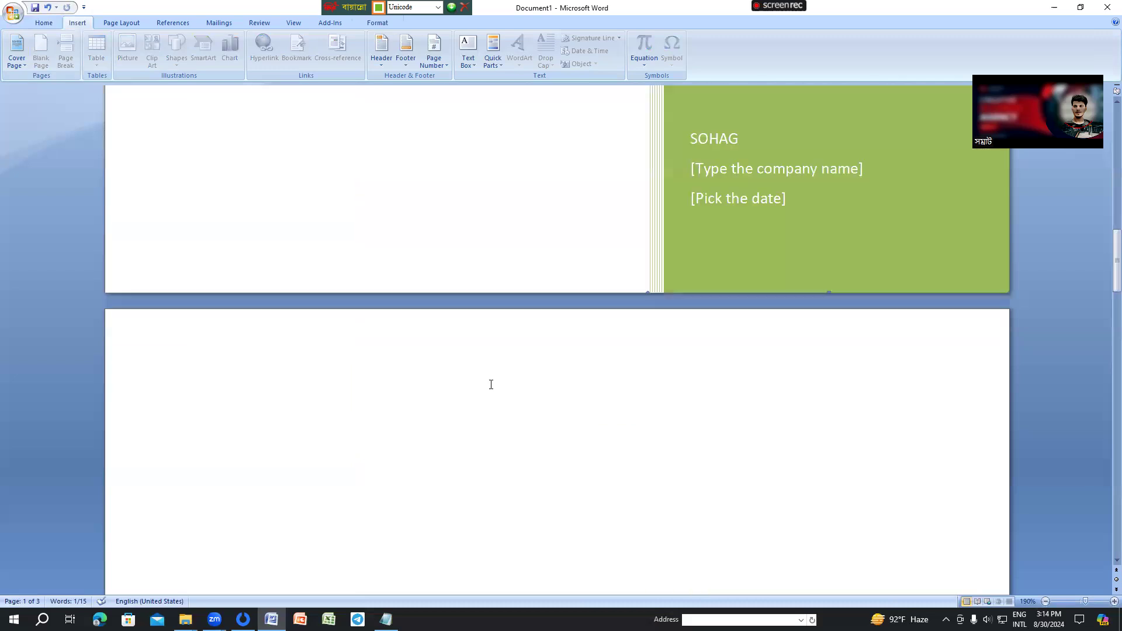
scroll(491, 384, "up", 3)
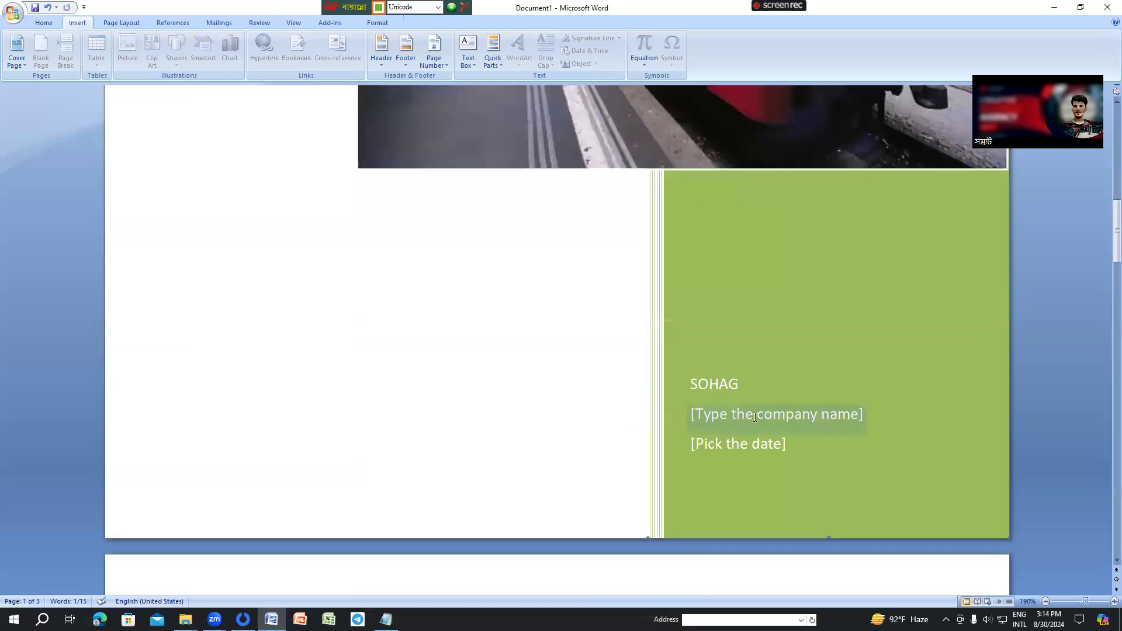
scroll(762, 437, "up", 8)
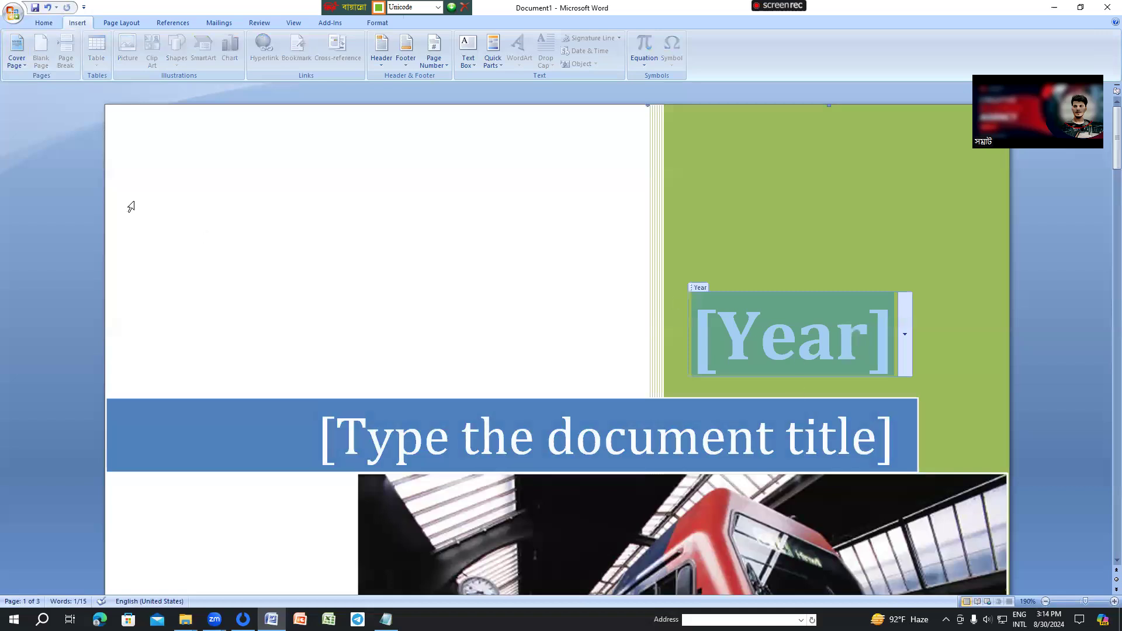
left_click(14, 48)
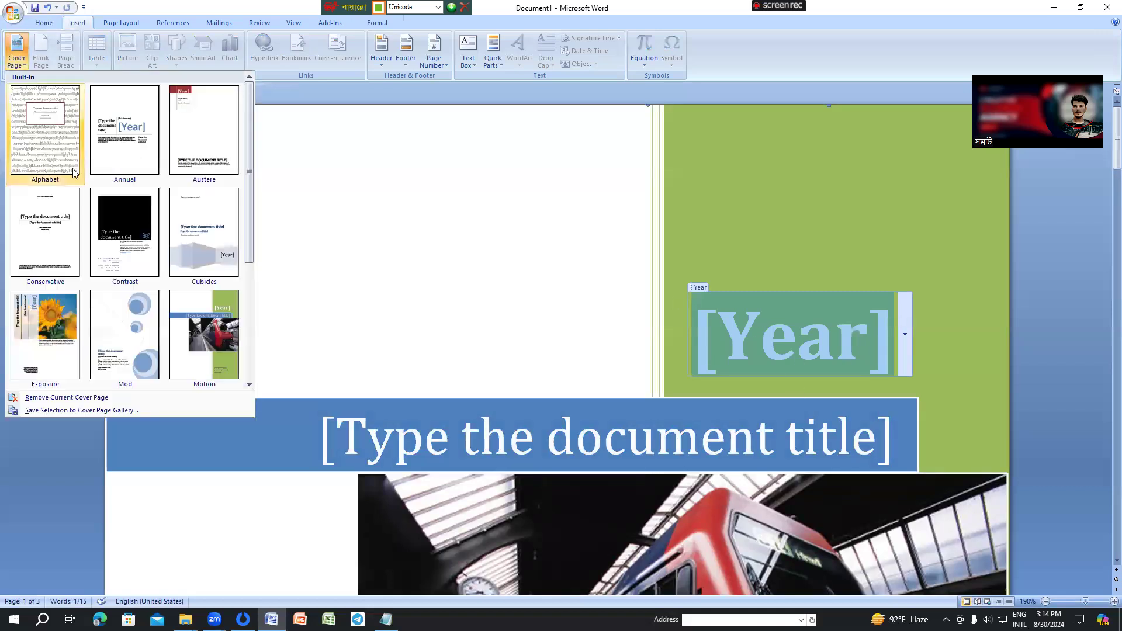
scroll(138, 327, "down", 2)
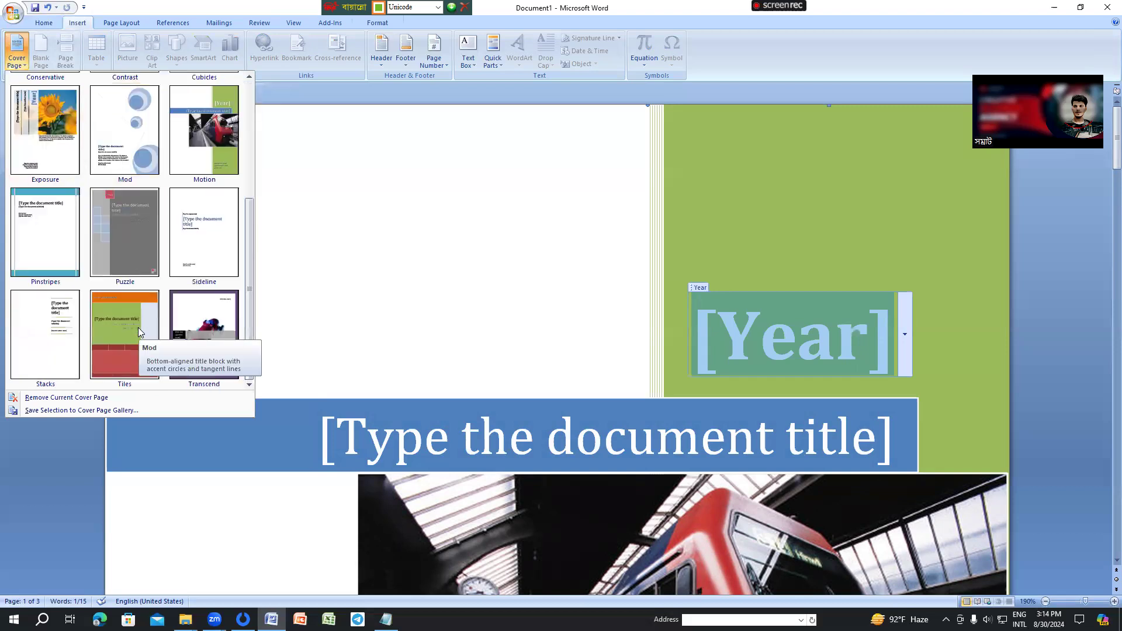
left_click(79, 397)
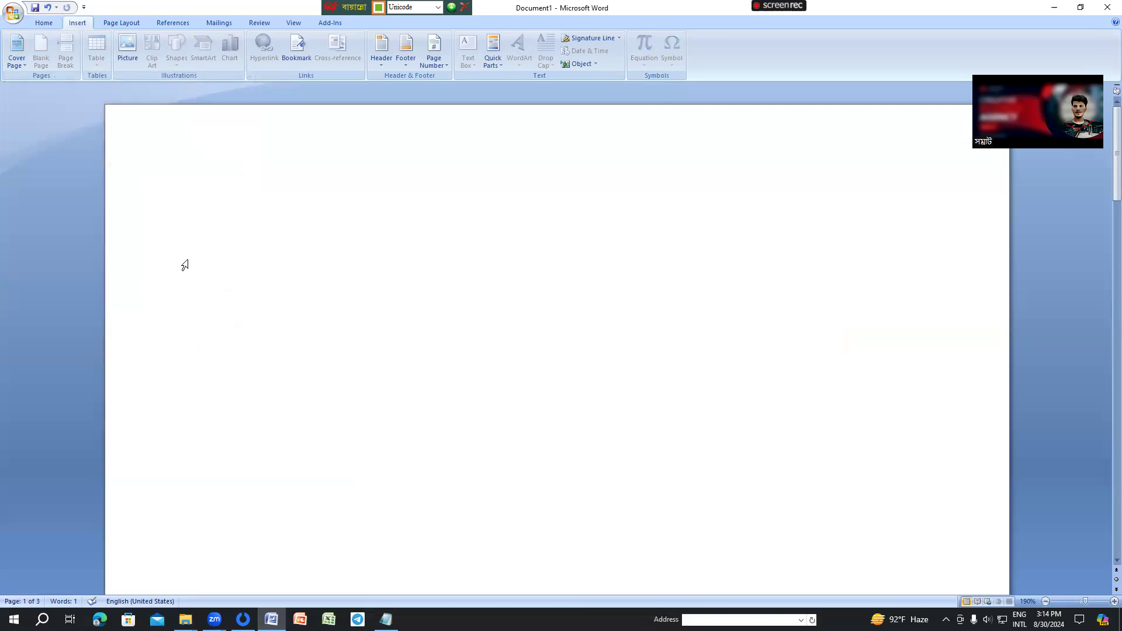
- Choose a thick double-line Box page border in red
left_click(118, 27)
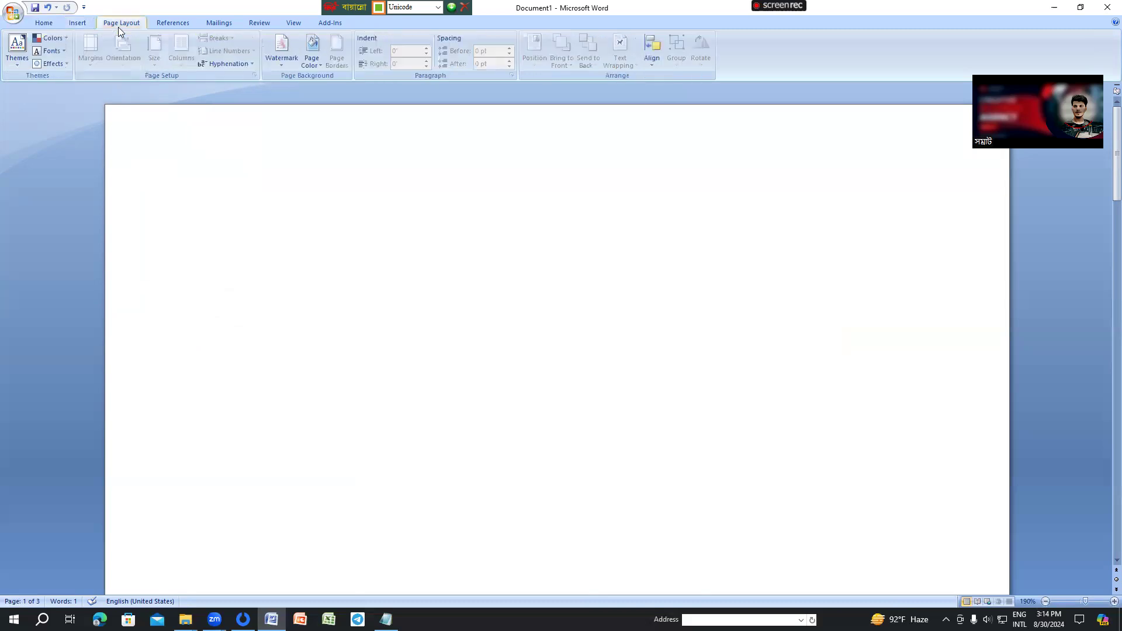
left_click(207, 208)
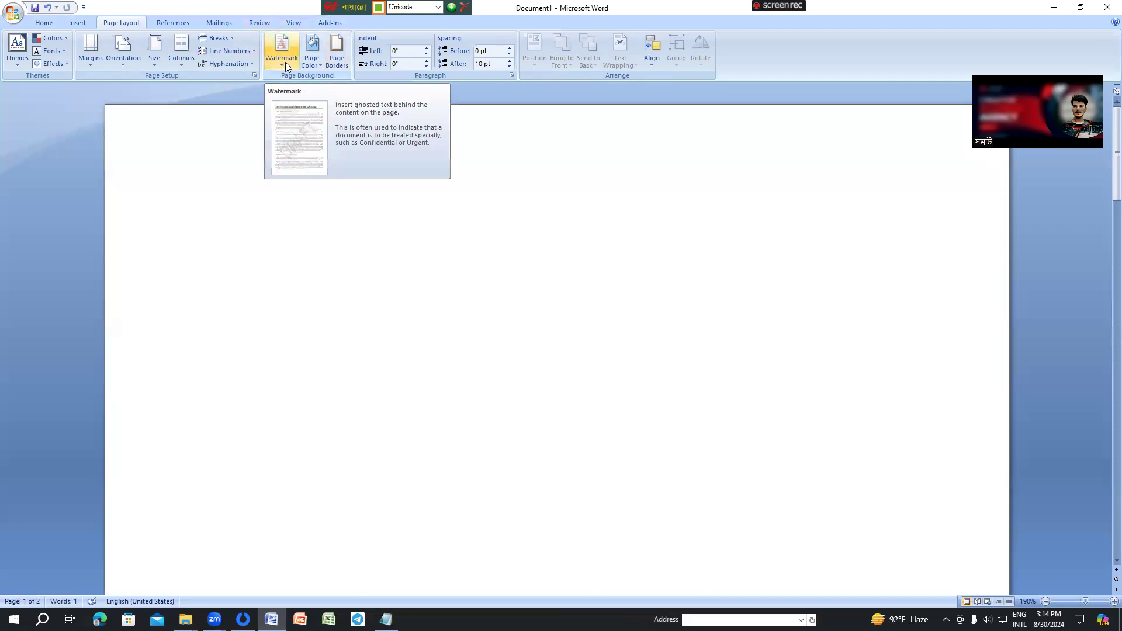
left_click(339, 55)
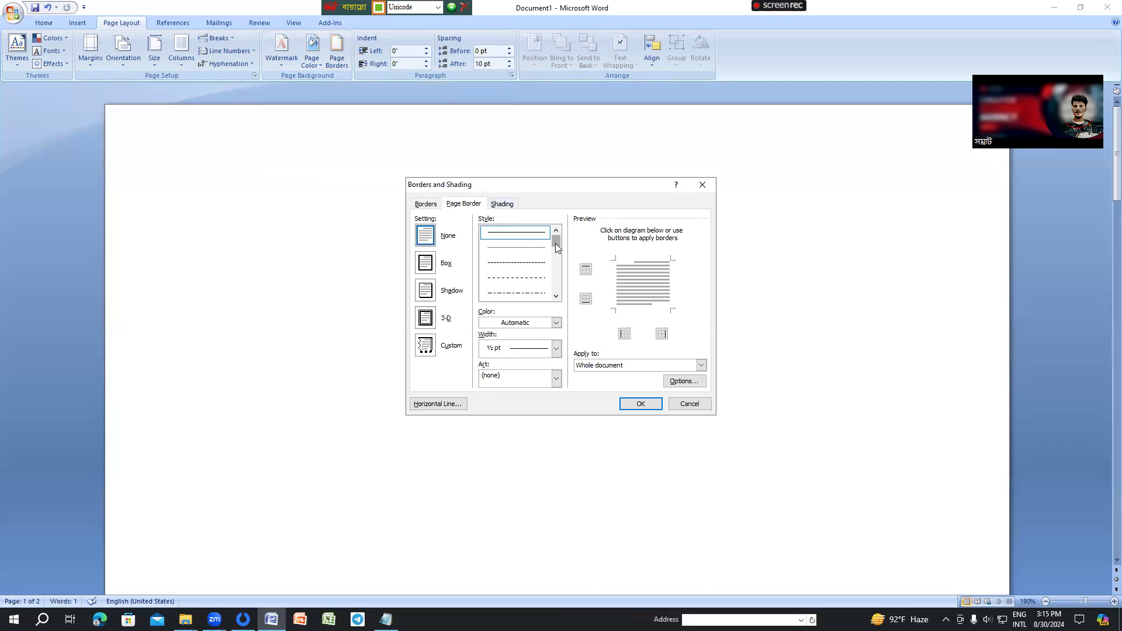
left_click_drag(555, 243, 556, 264)
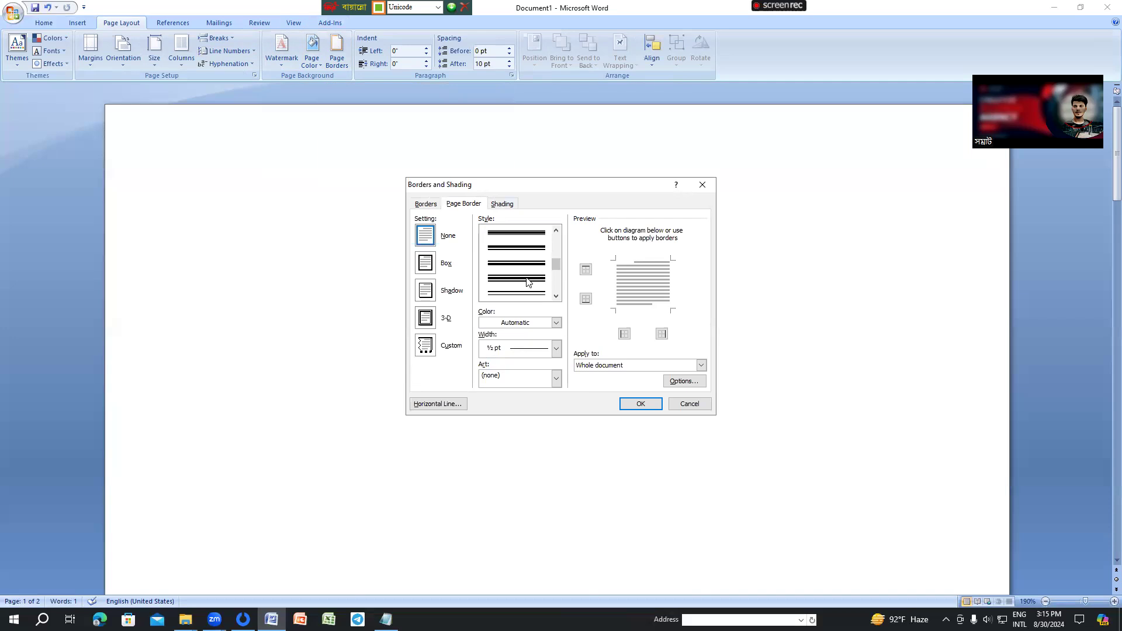
left_click(528, 281)
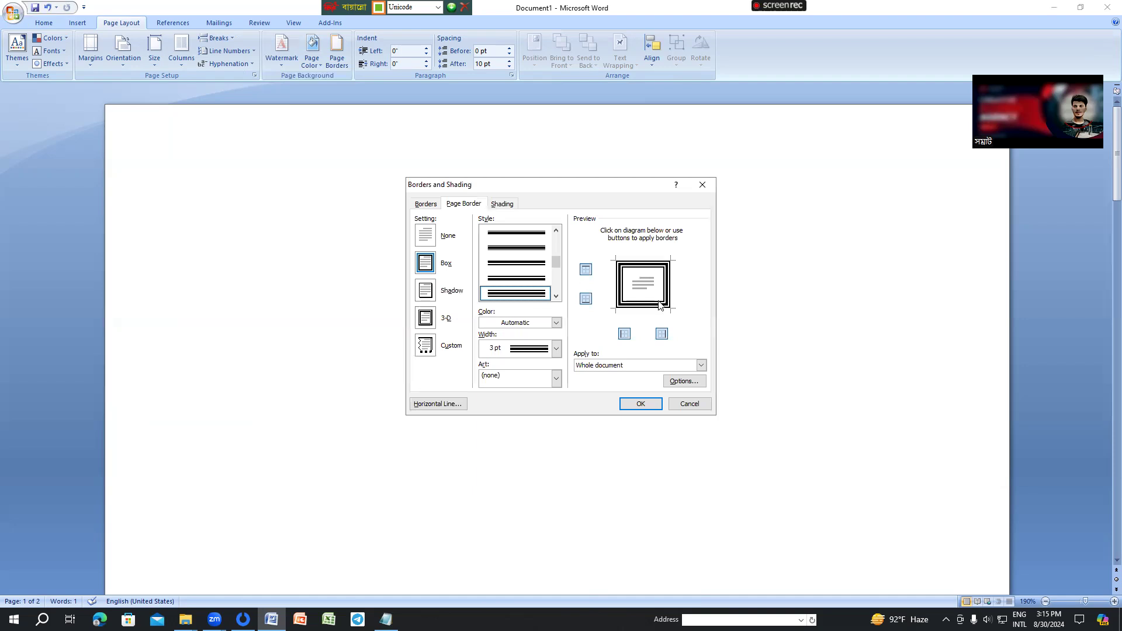
left_click(539, 323)
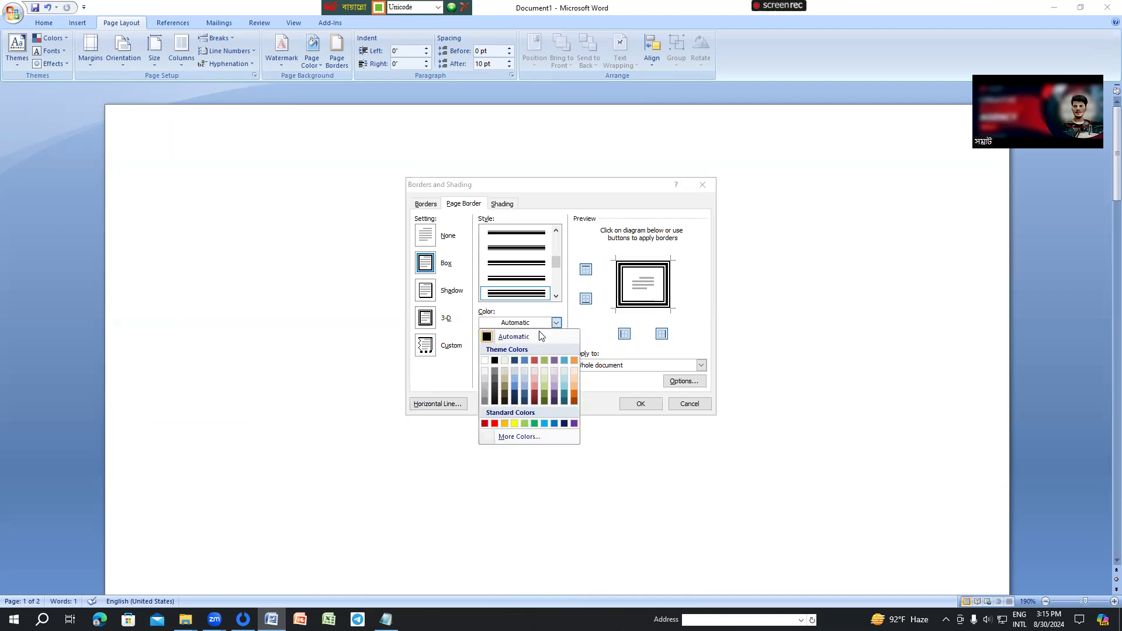
left_click(497, 426)
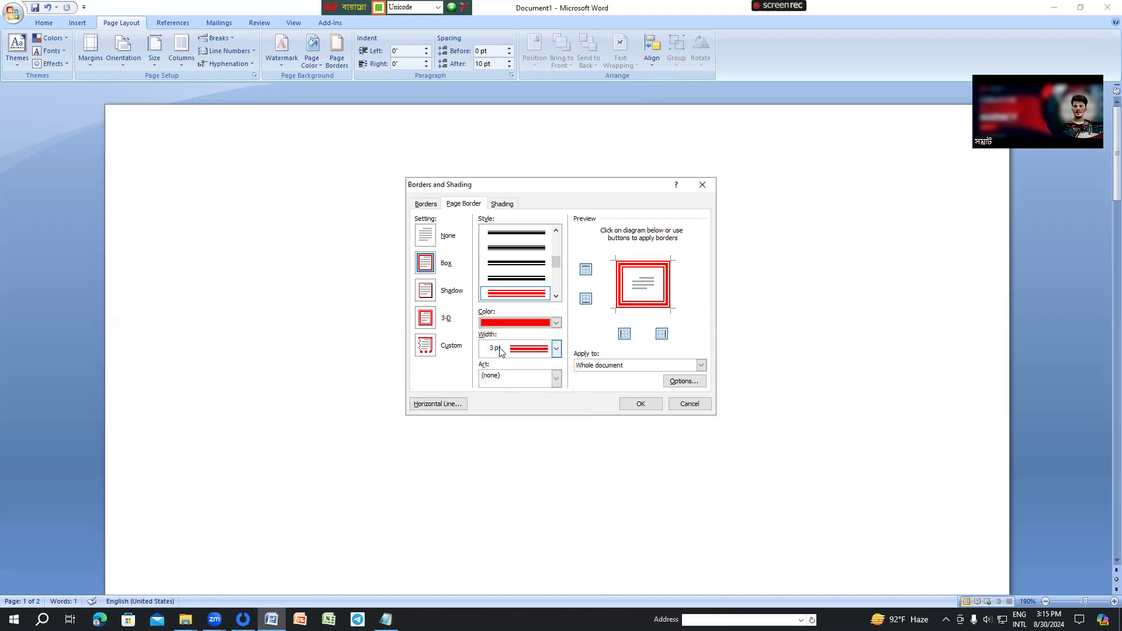
- Set the border width to 2¼ pt, measured from Text, and apply it
left_click(554, 350)
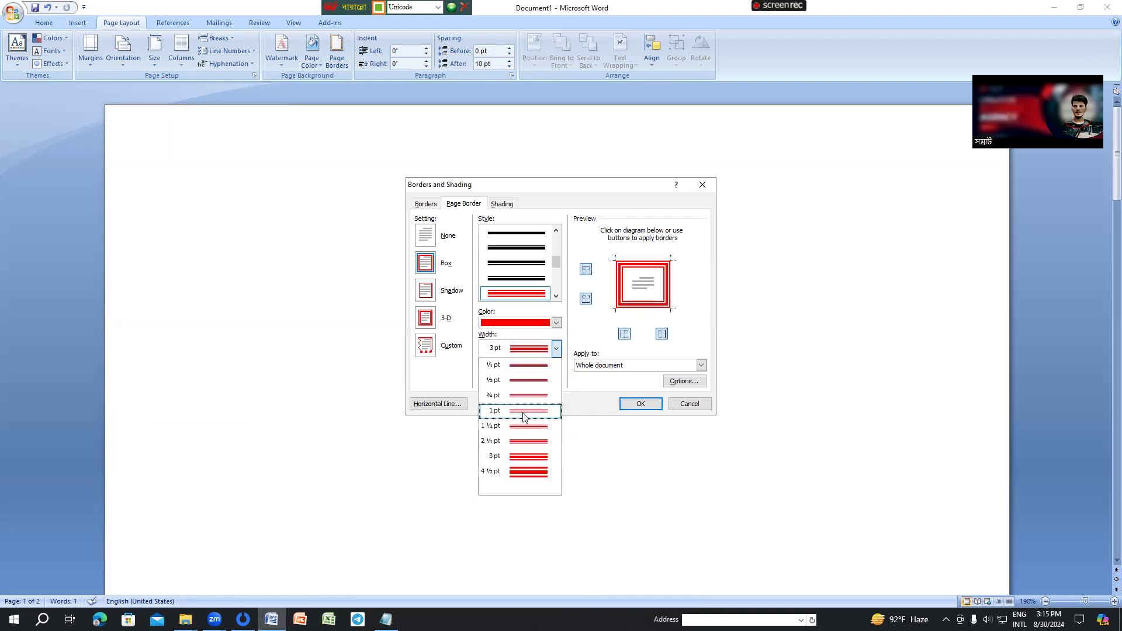
left_click(524, 416)
left_click(555, 349)
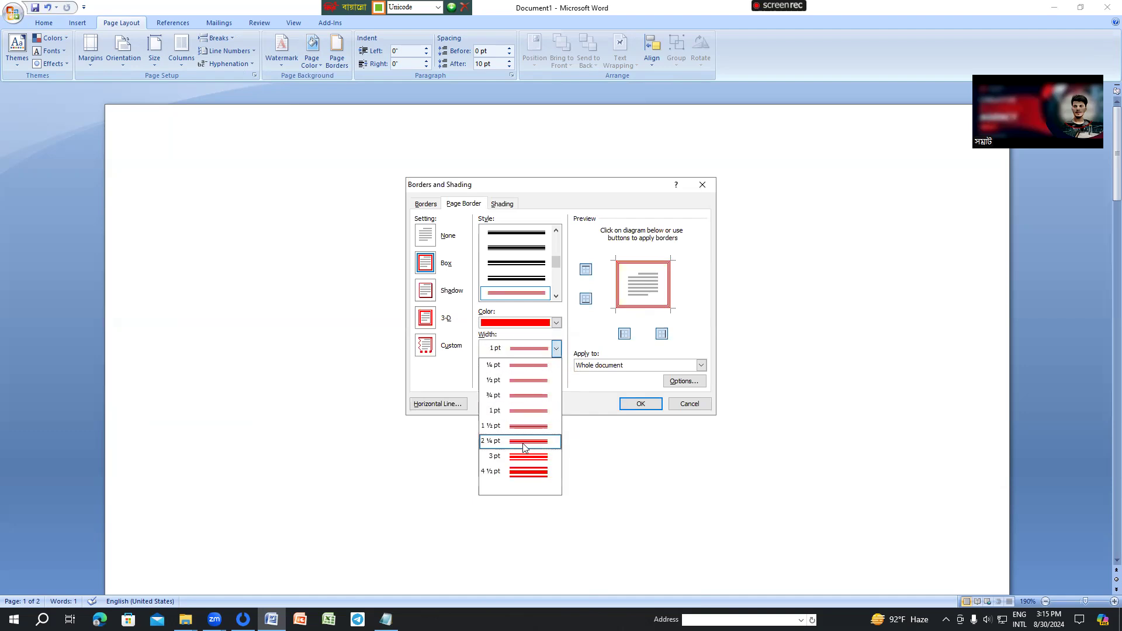
left_click(524, 444)
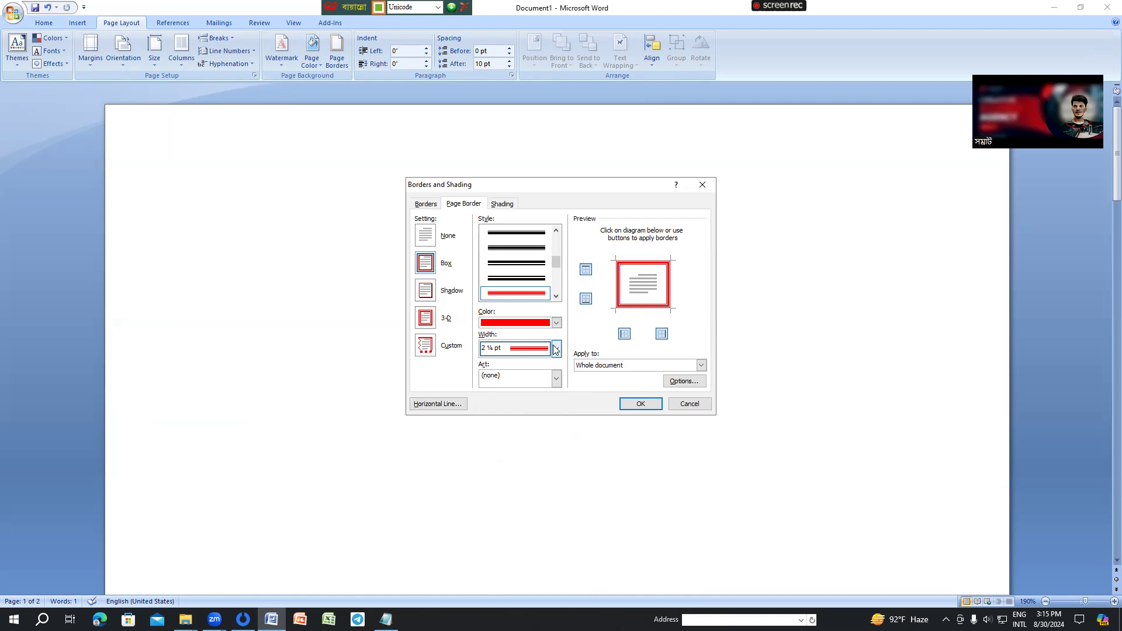
left_click(680, 381)
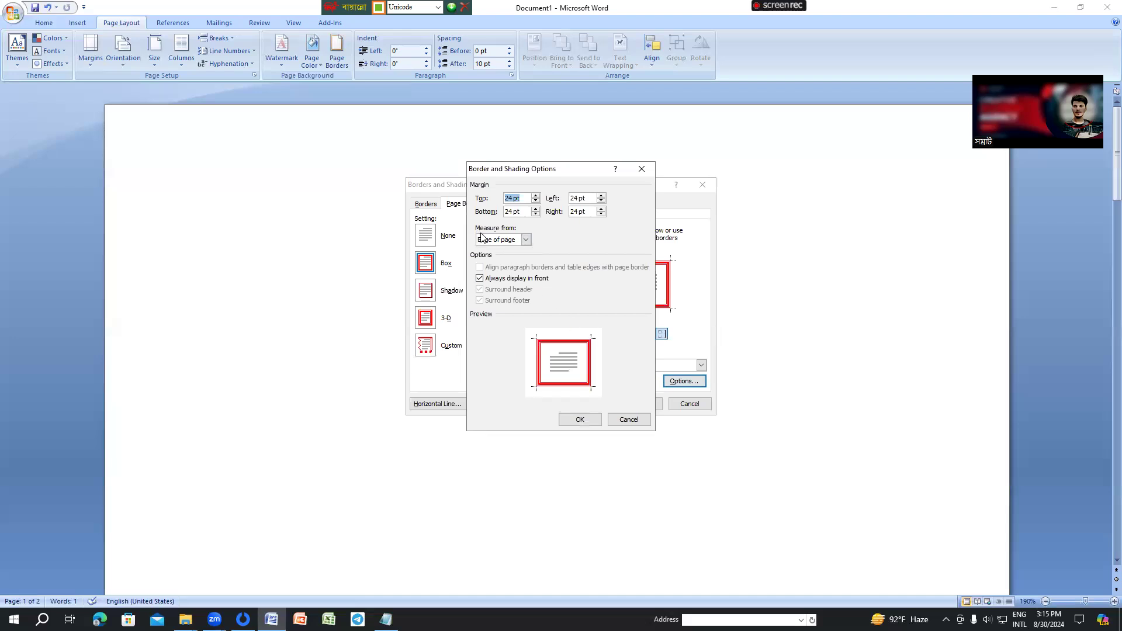
left_click(525, 239)
left_click(502, 248)
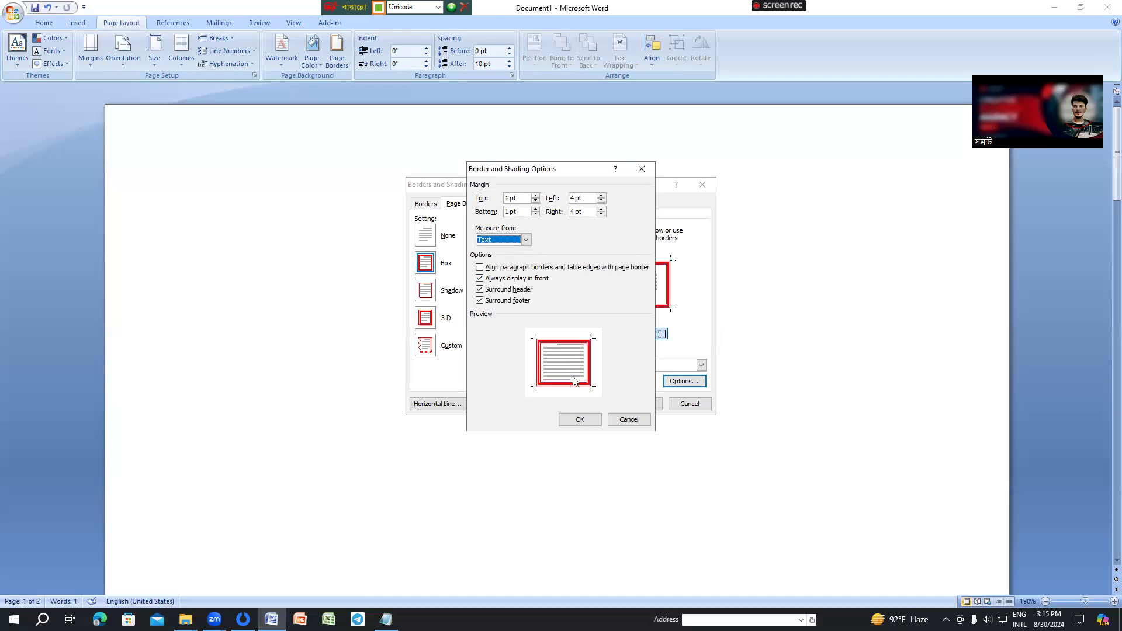
left_click(580, 420)
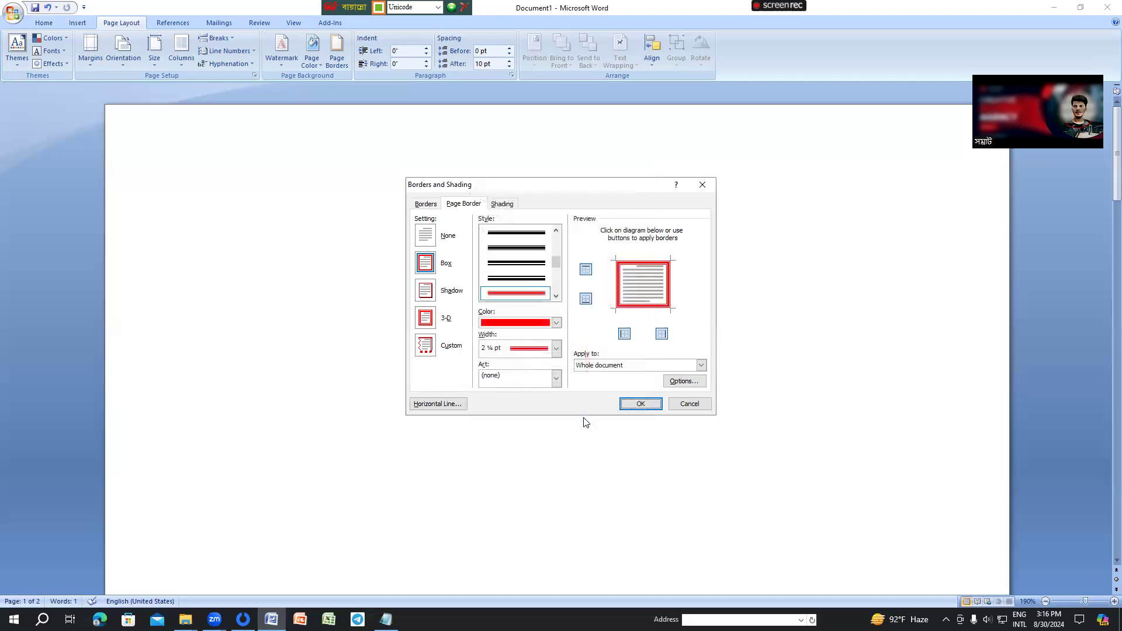
left_click(640, 404)
- Reopen the Borders and Shading dialog via Page Layout > Page Borders
scroll(633, 403, "down", 10)
scroll(635, 404, "up", 10)
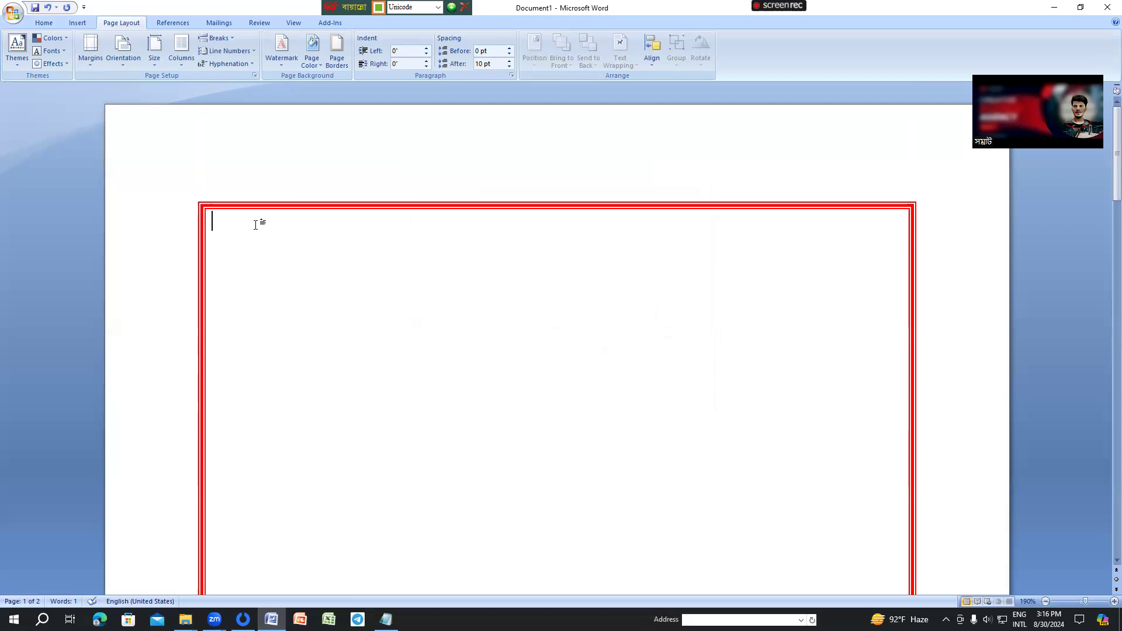
left_click(335, 63)
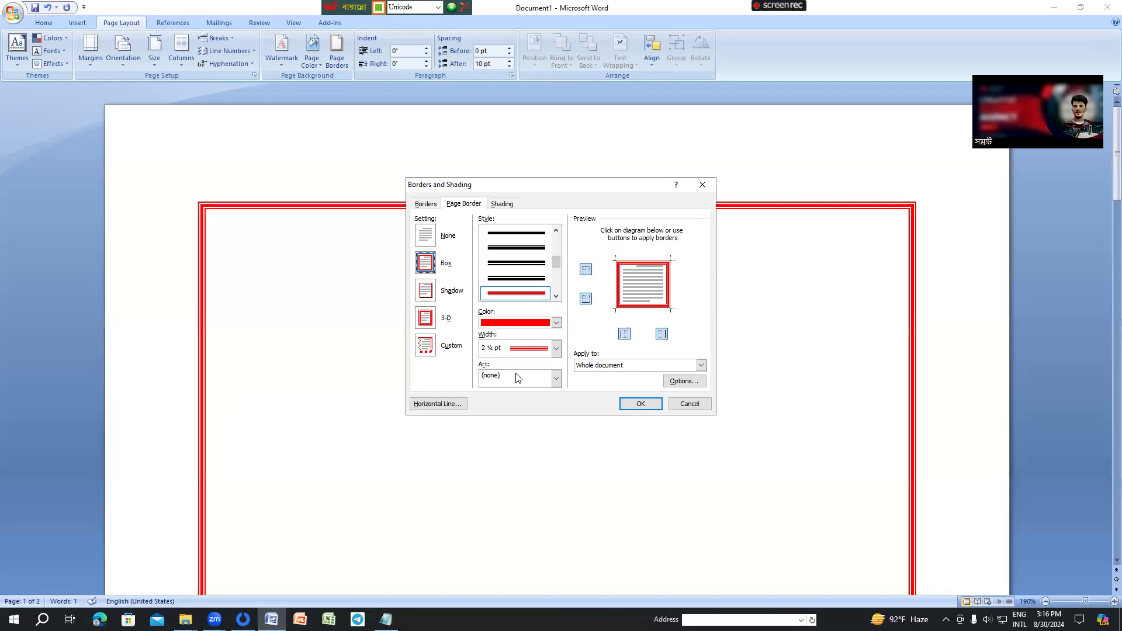
- Pick the black swirl design from the Art border list
left_click(555, 381)
scroll(533, 442, "down", 3)
scroll(533, 443, "down", 2)
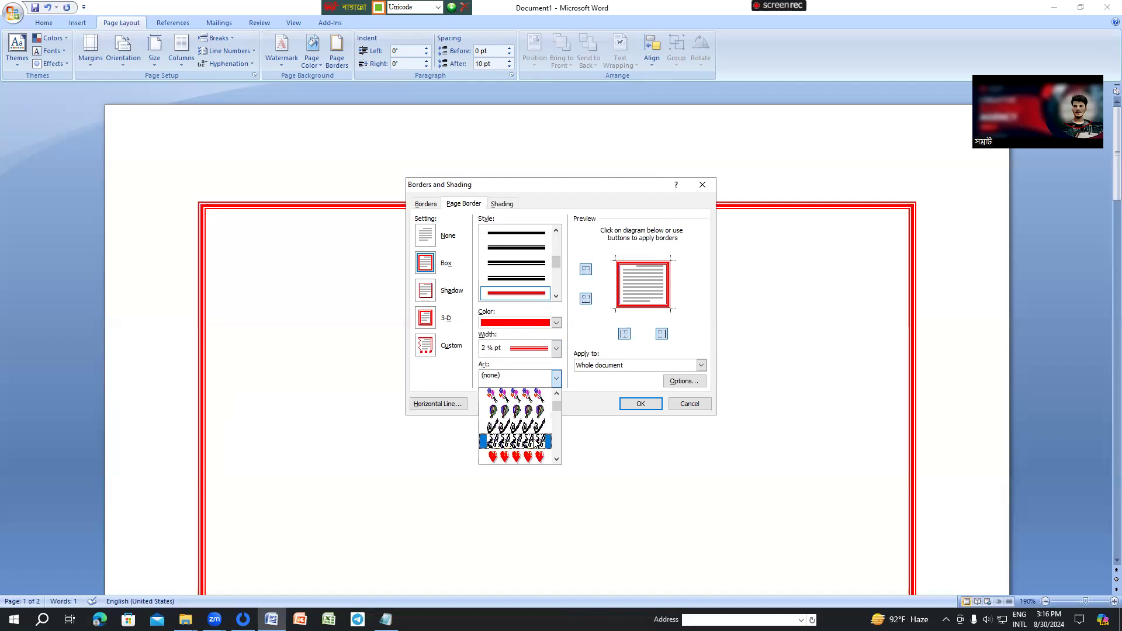
scroll(533, 442, "down", 1)
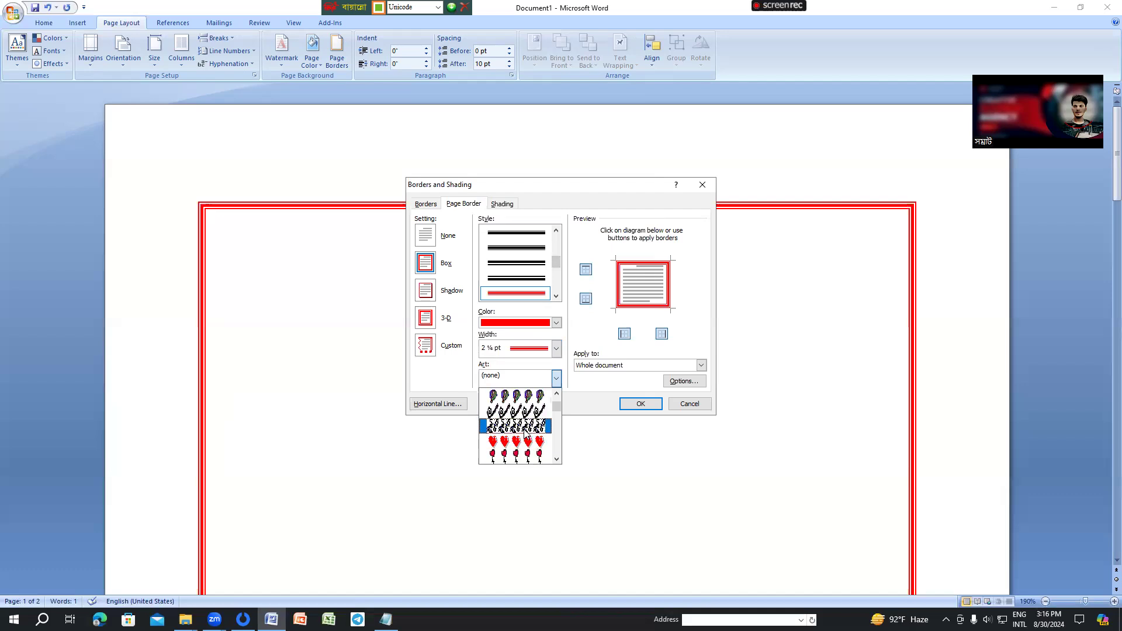
left_click(526, 427)
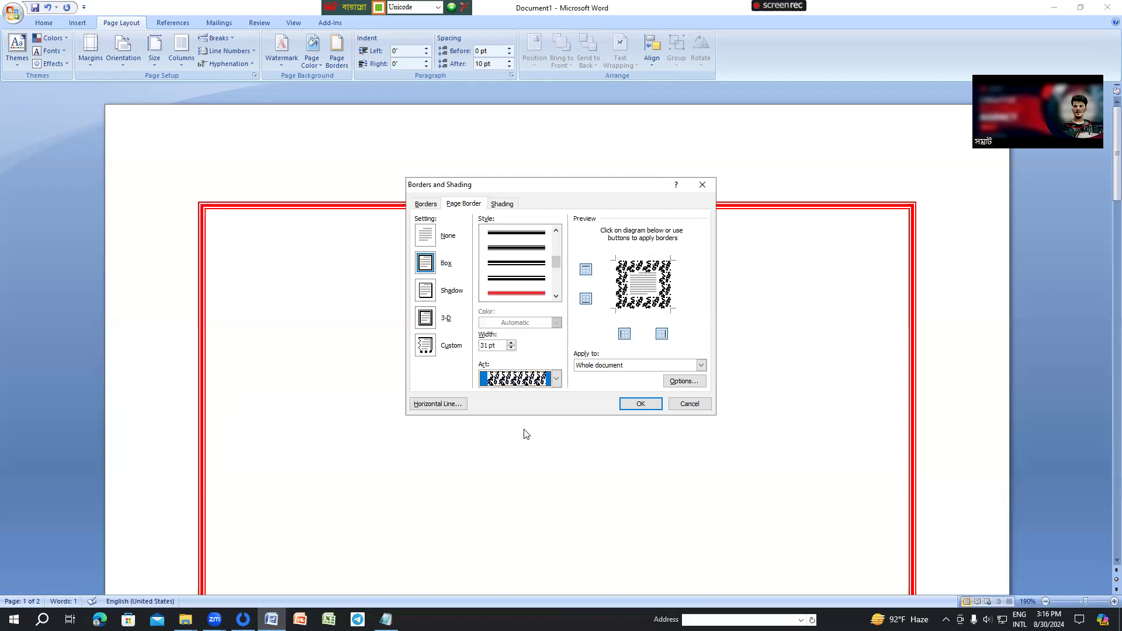
- Reduce the art border width to 12 pt and apply it to the pages
left_click(511, 348)
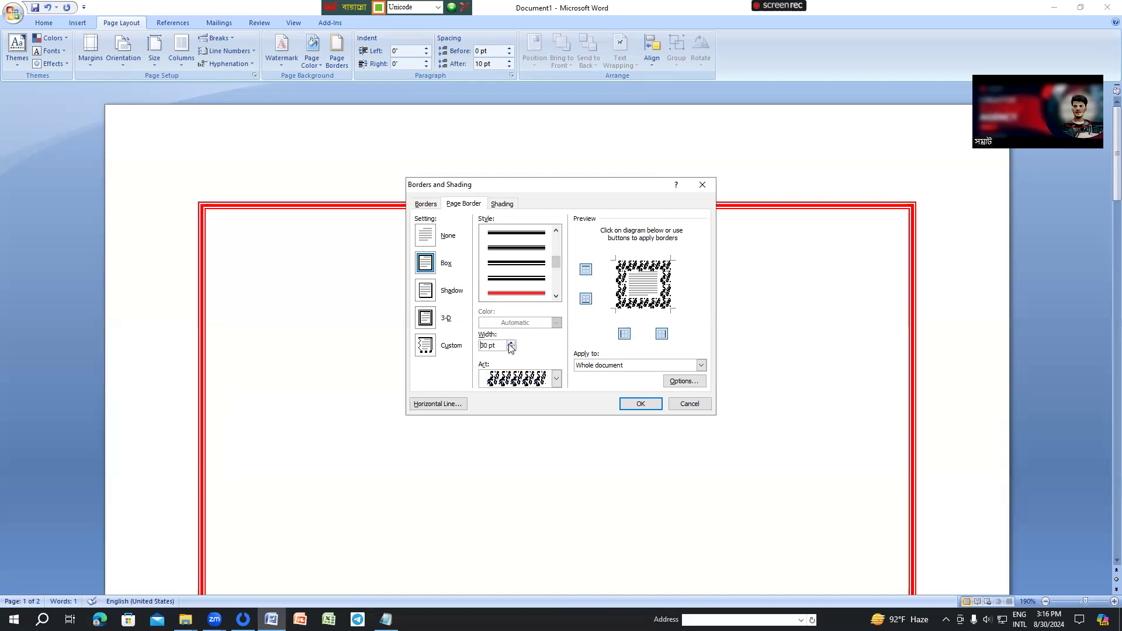
left_click(511, 348)
left_click(512, 348)
left_click(511, 348)
left_click(511, 348)
left_click(511, 348)
left_click(511, 348)
left_click(511, 348)
left_click(511, 347)
left_click(511, 342)
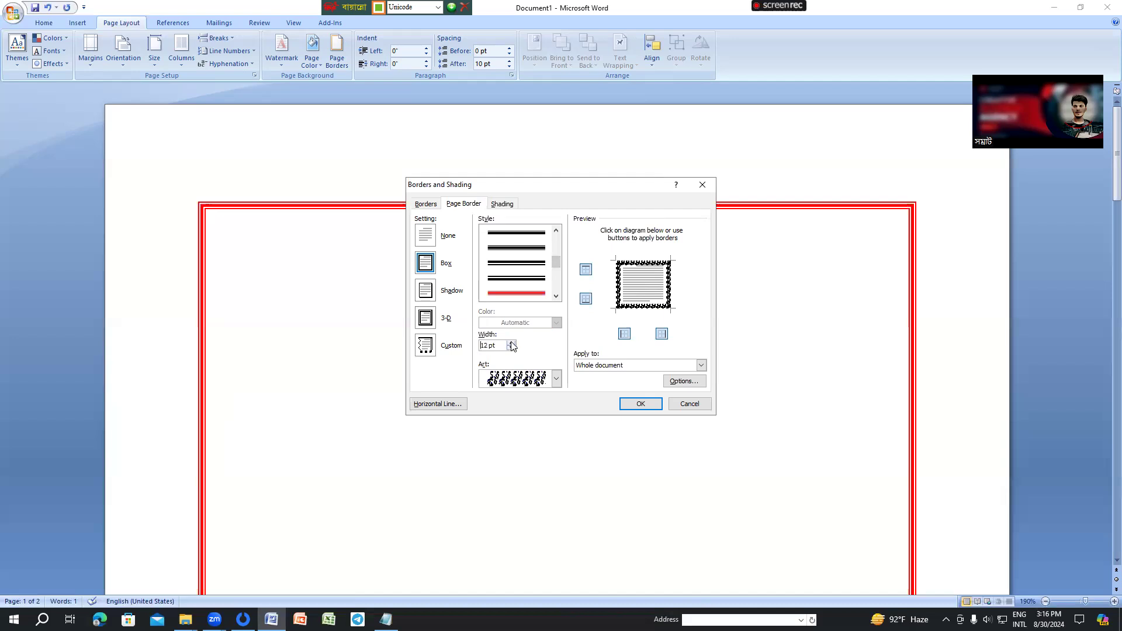
left_click(679, 381)
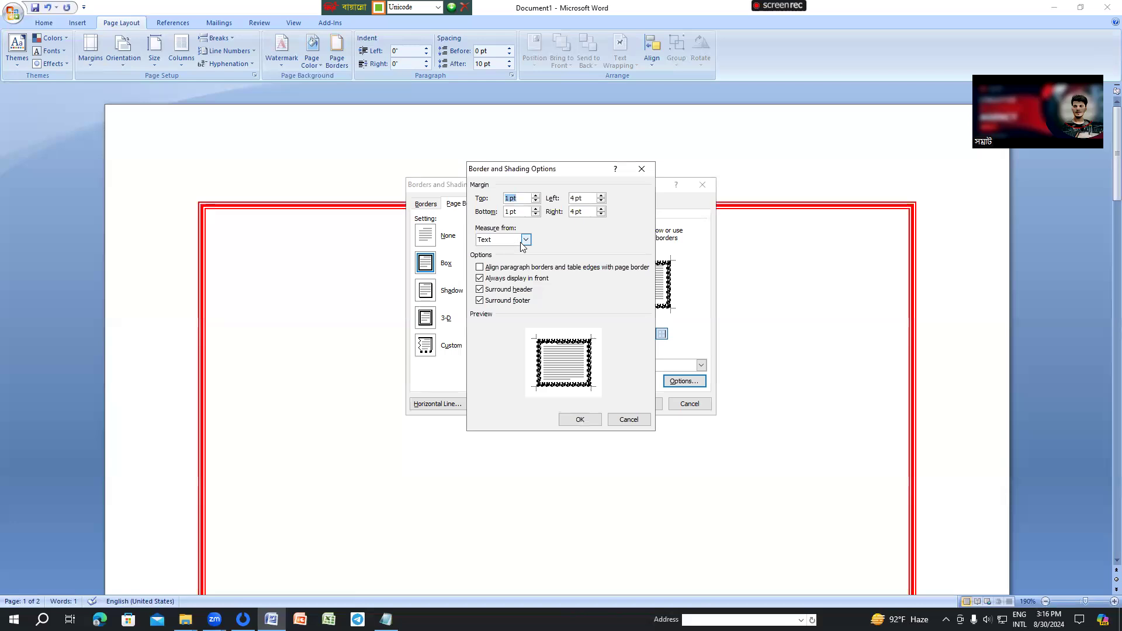
left_click(578, 419)
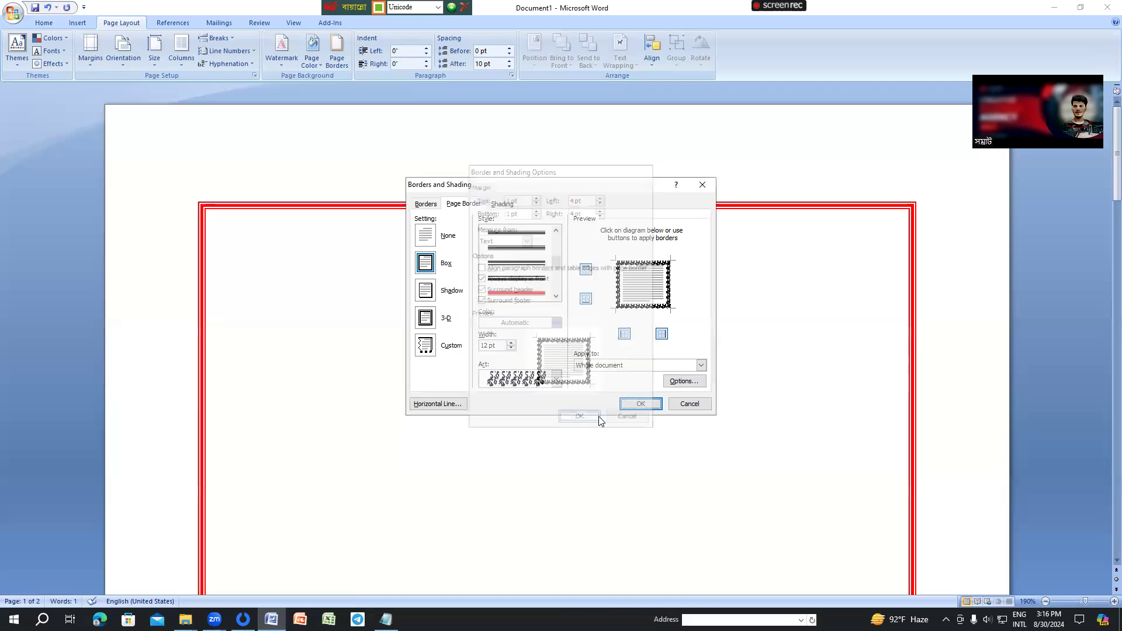
left_click(642, 403)
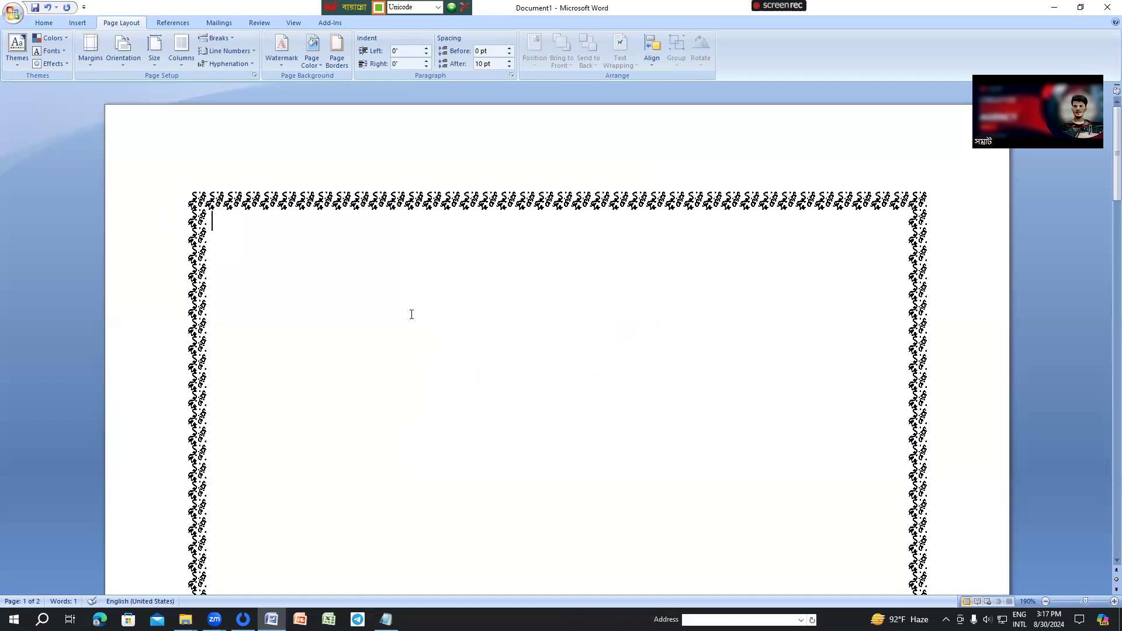
scroll(413, 320, "down", 3)
scroll(412, 320, "down", 3)
scroll(413, 321, "up", 3)
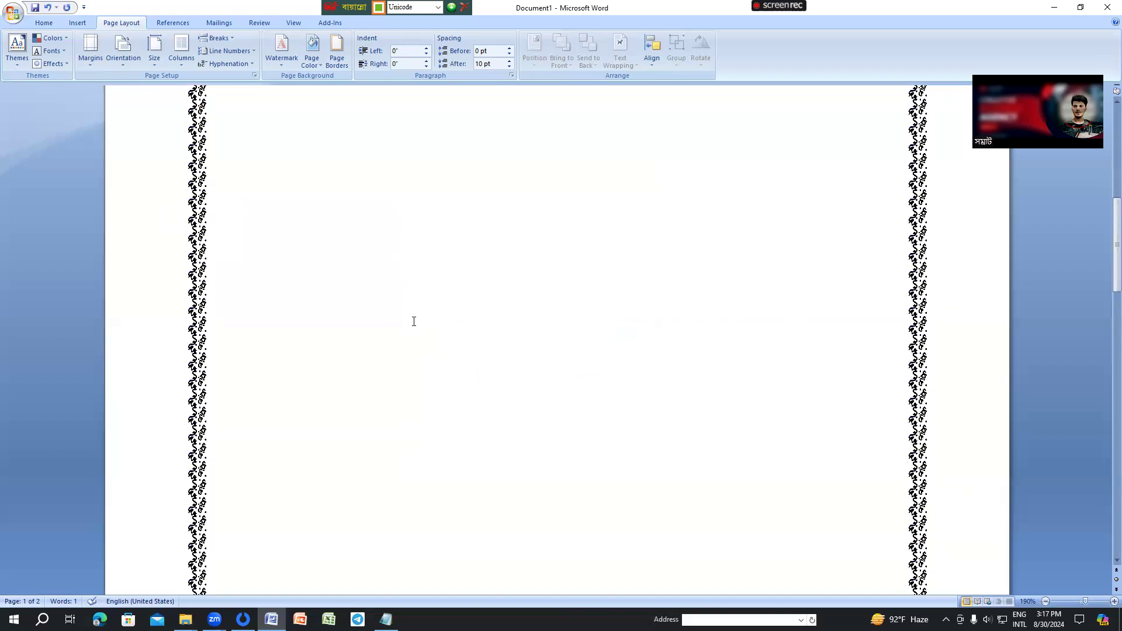
scroll(273, 296, "up", 3)
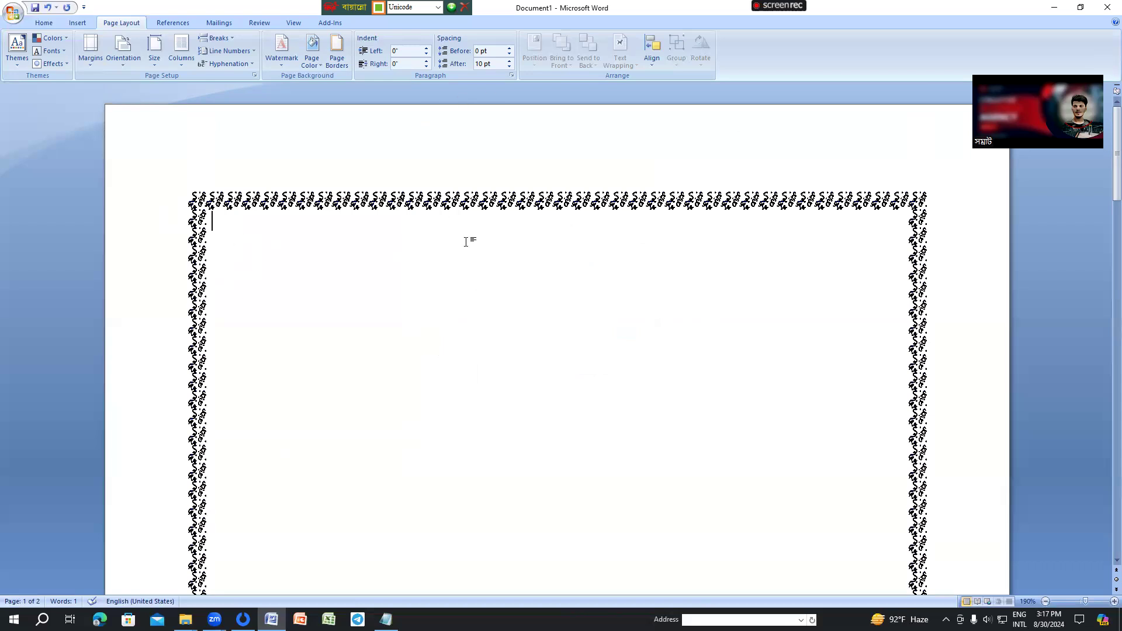
- Fill the page background with a pale light-blue theme colour
left_click(311, 64)
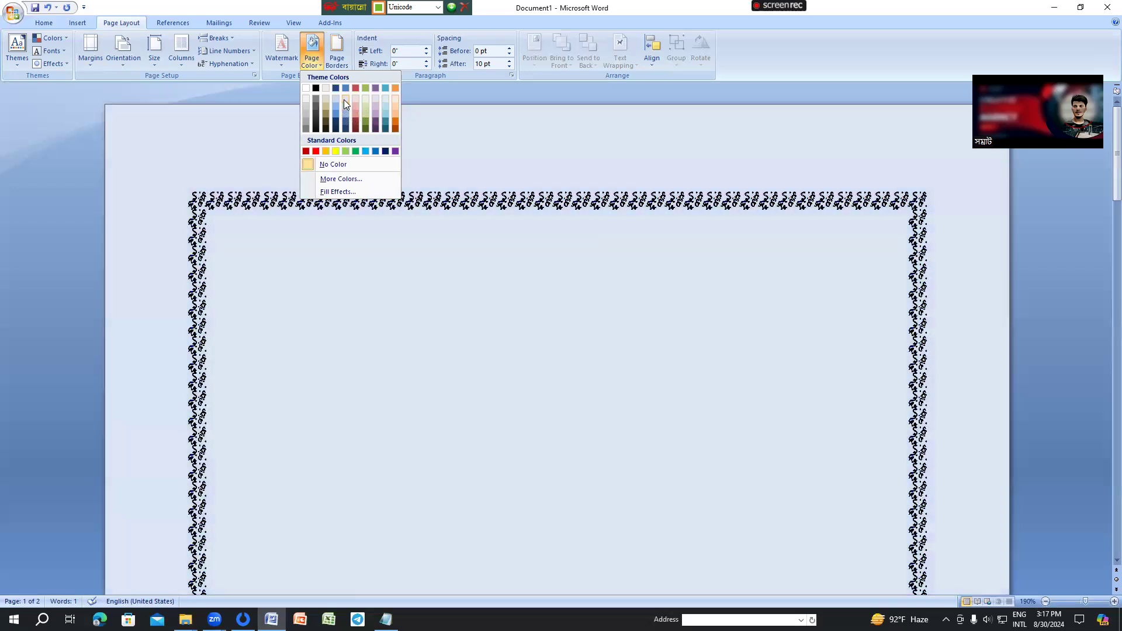
left_click(221, 326)
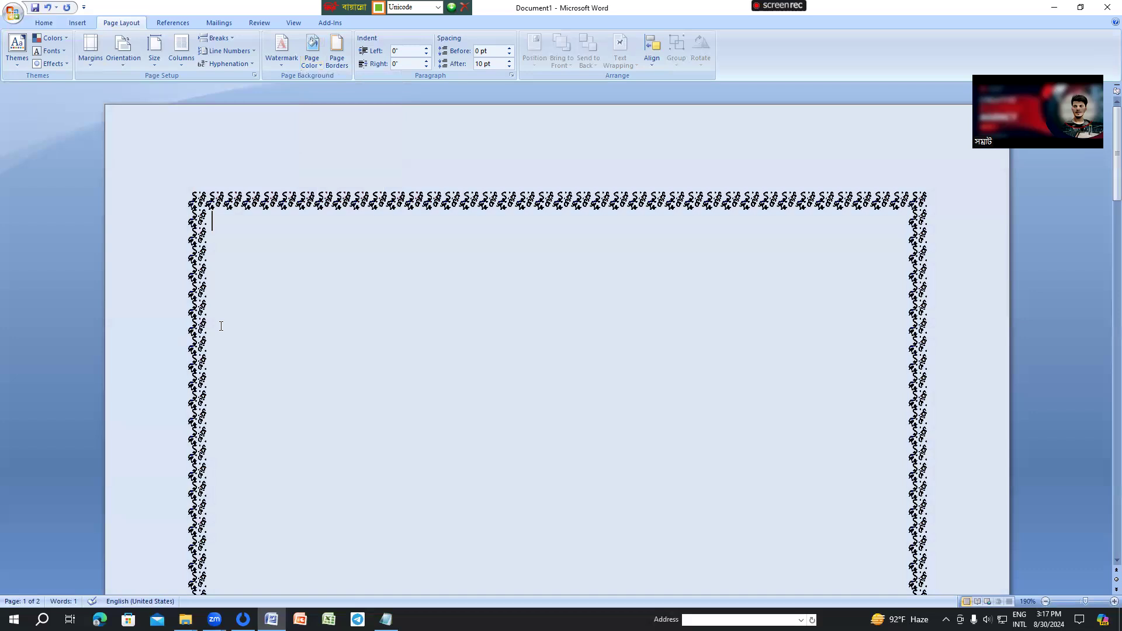
scroll(476, 382, "down", 5)
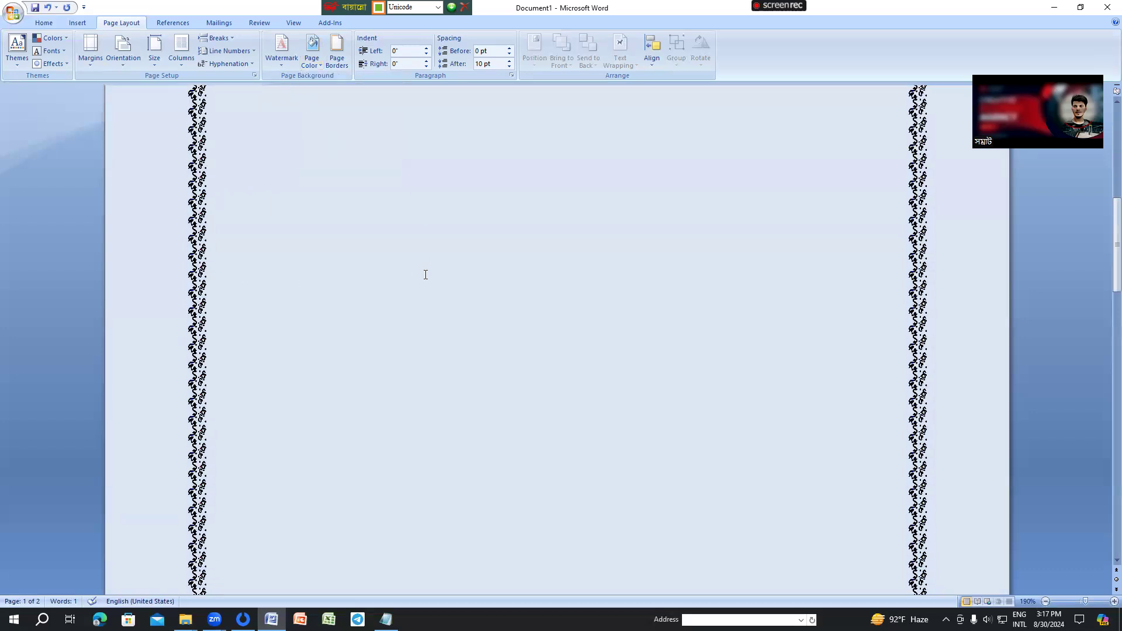
- Apply the CONFIDENTIAL 1 diagonal watermark from the Watermark gallery
left_click(280, 61)
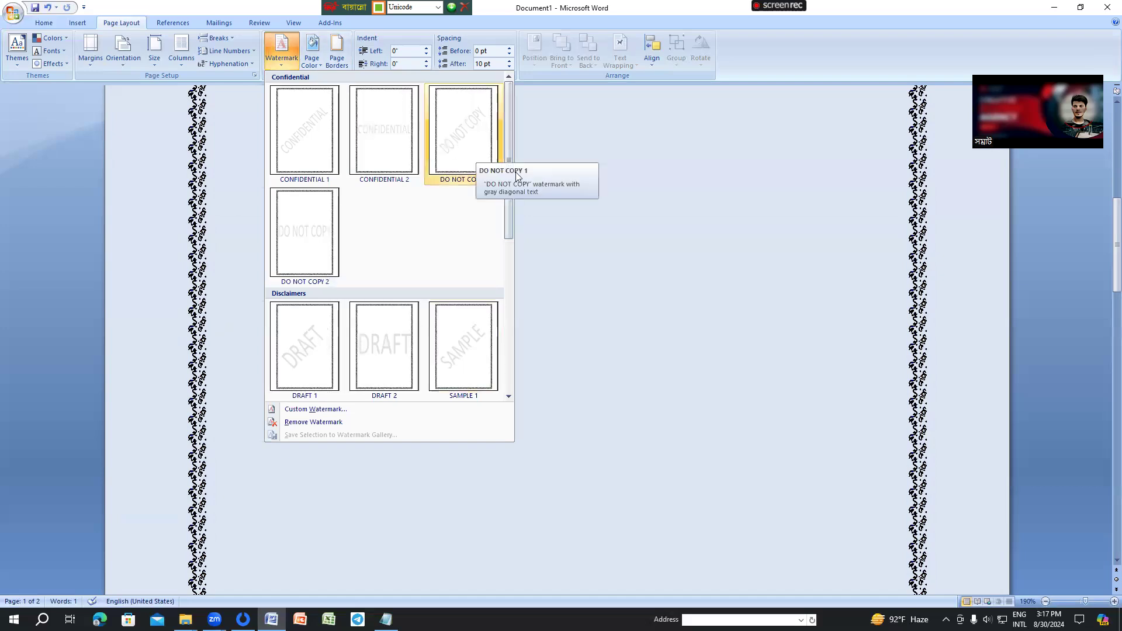
scroll(439, 319, "down", 3)
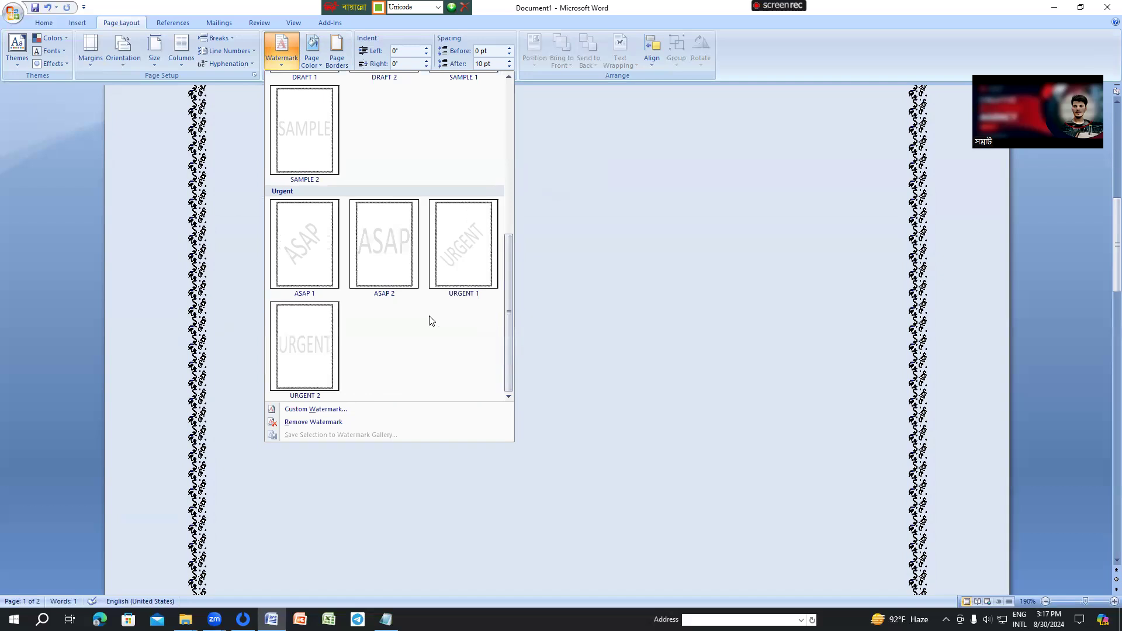
scroll(430, 320, "up", 3)
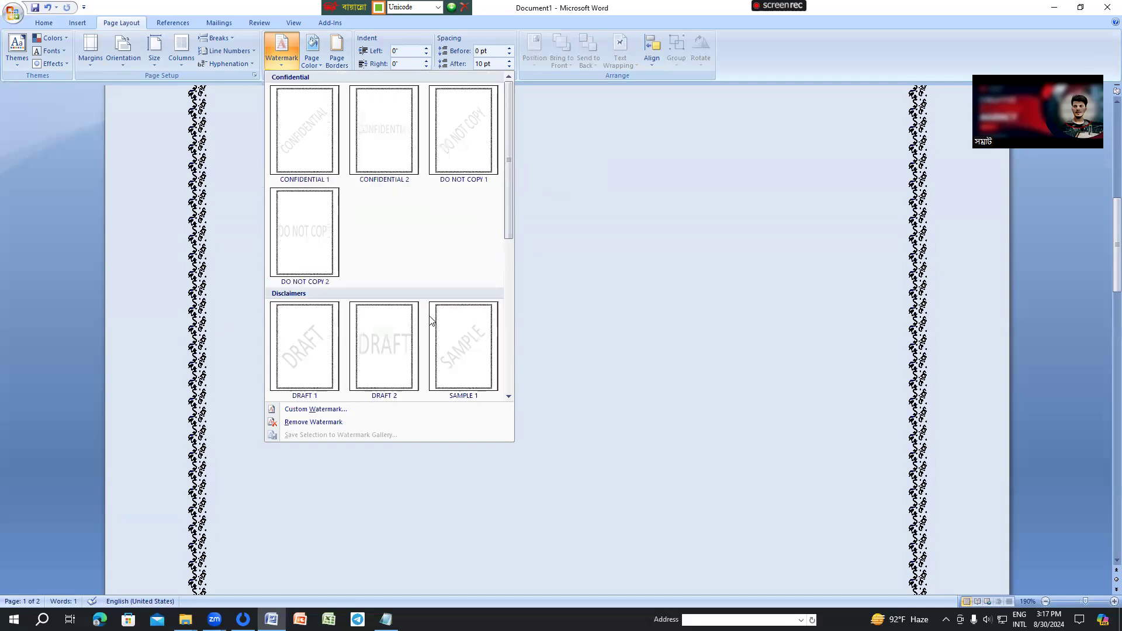
left_click(316, 157)
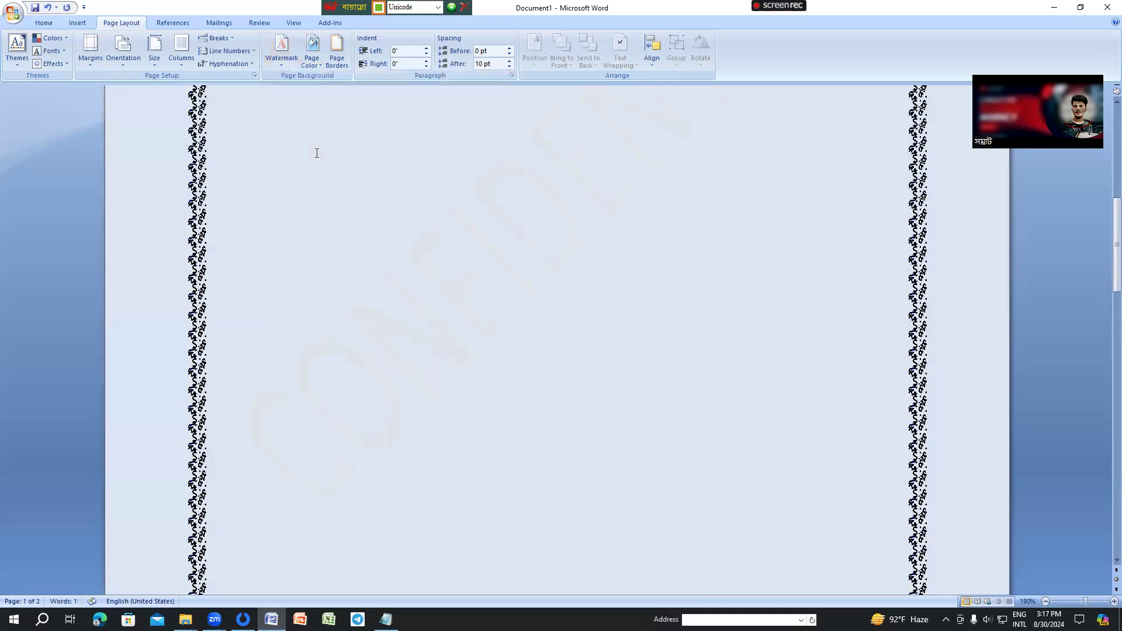
scroll(516, 379, "up", 5)
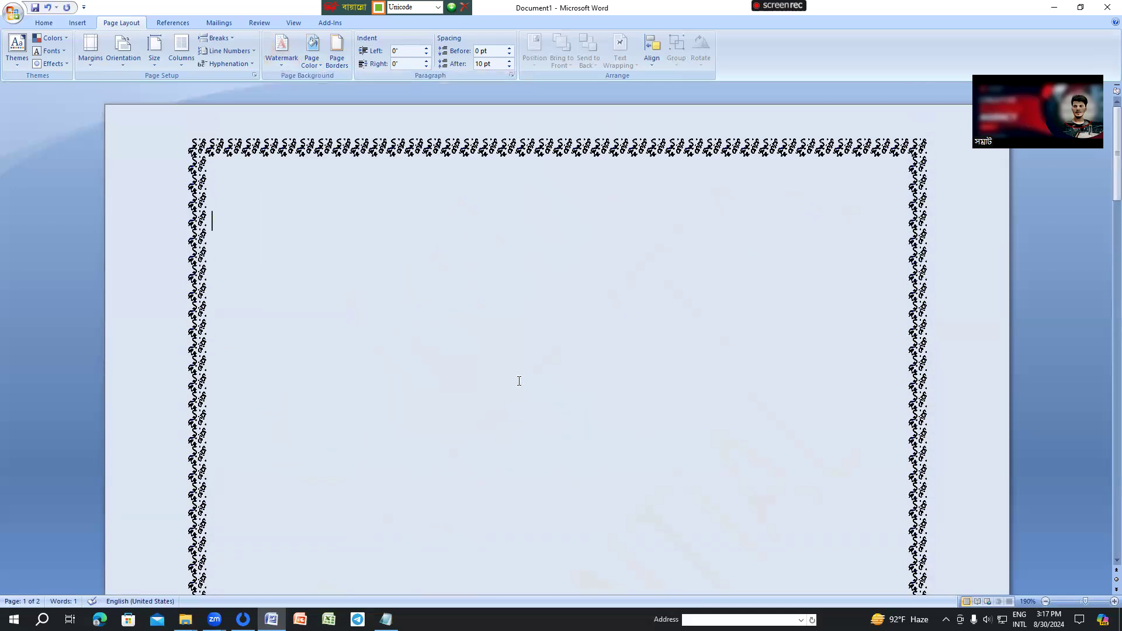
scroll(517, 379, "down", 3)
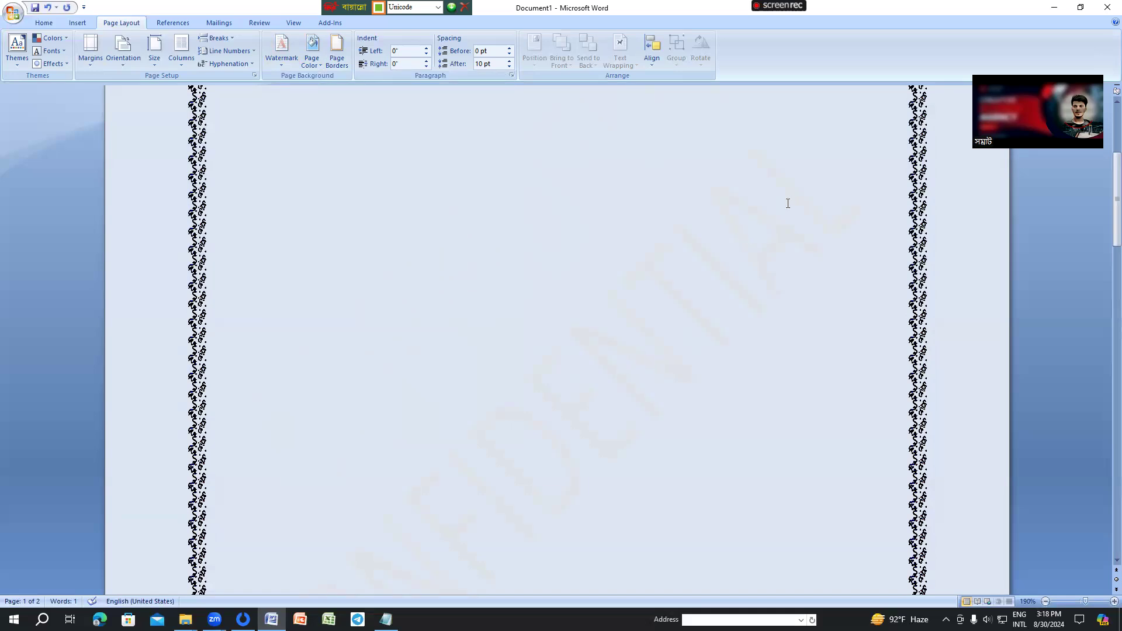
left_click(281, 58)
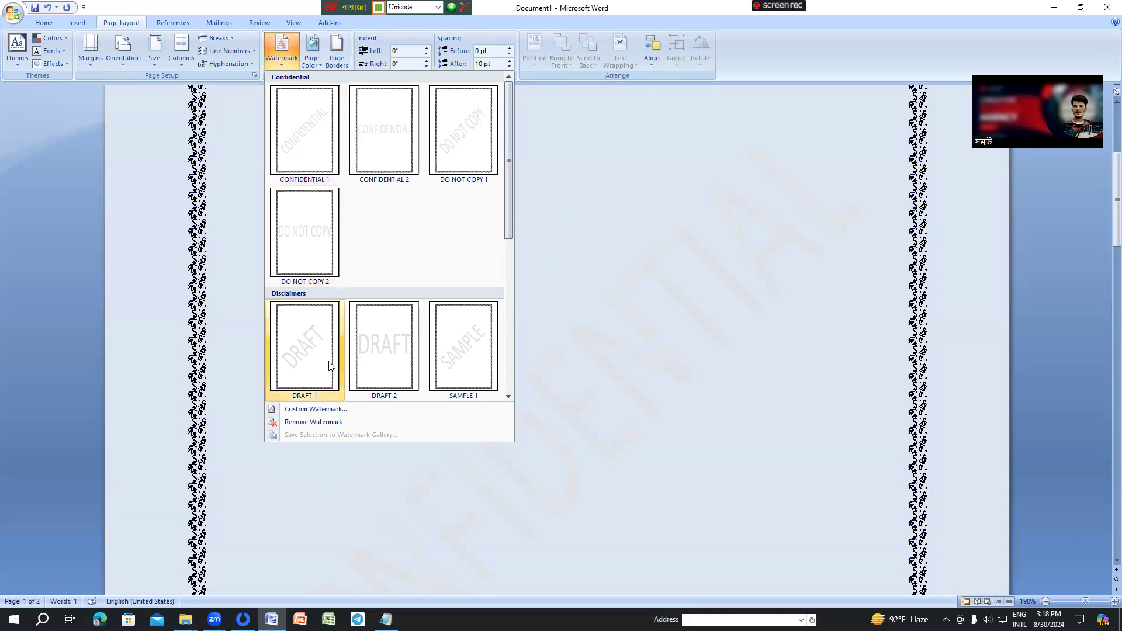
- In Custom Watermark, choose a text watermark and replace ASAP with the author's name
left_click(315, 409)
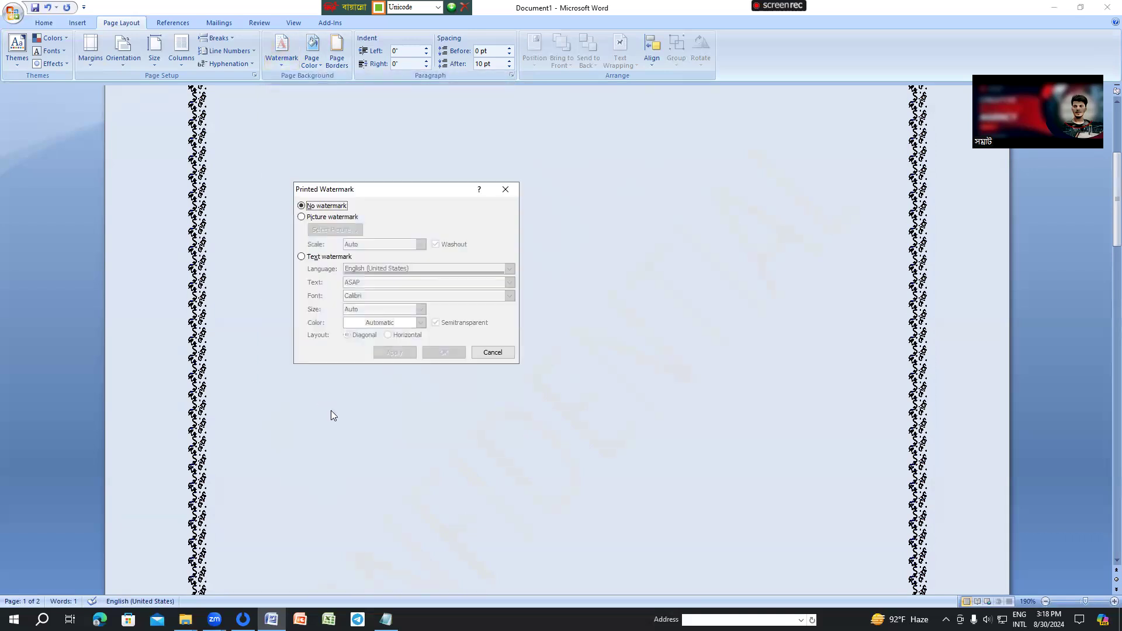
left_click(302, 256)
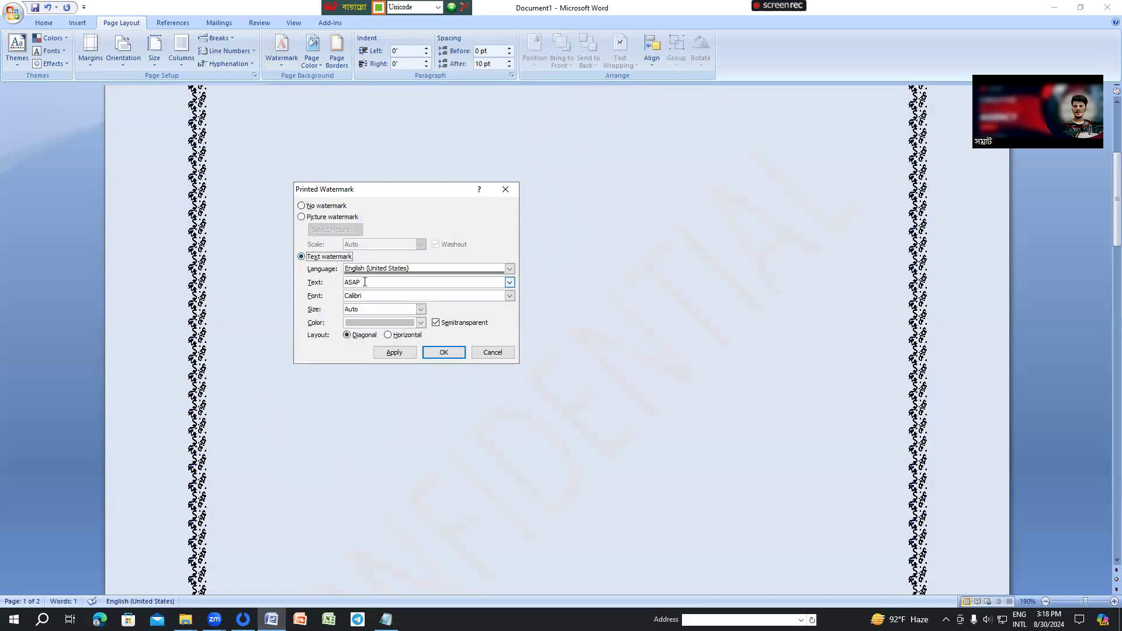
left_click_drag(365, 282, 319, 286)
key("End")
key("BackSpace")
key("BackSpace")
key("BackSpace")
key("BackSpace")
key("ctrl+alt+b")
type("sohag mia")
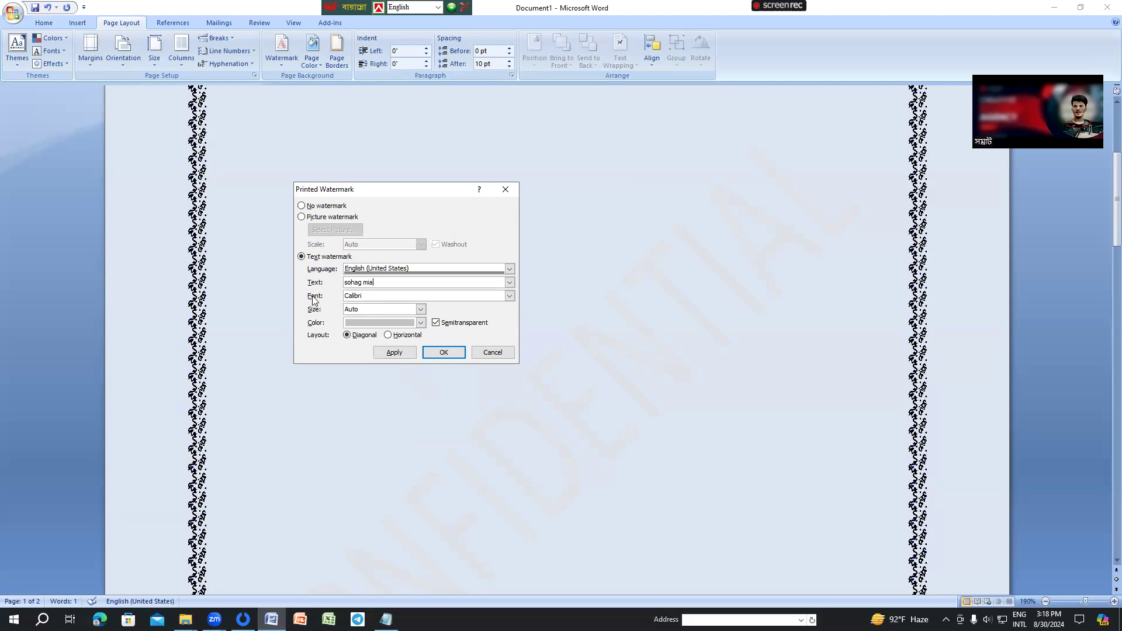
- Set the watermark font to Times New Roman and colour to Green, and apply it
left_click(510, 297)
scroll(429, 337, "down", 3)
scroll(430, 336, "down", 10)
scroll(430, 333, "down", 2)
scroll(430, 333, "down", 4)
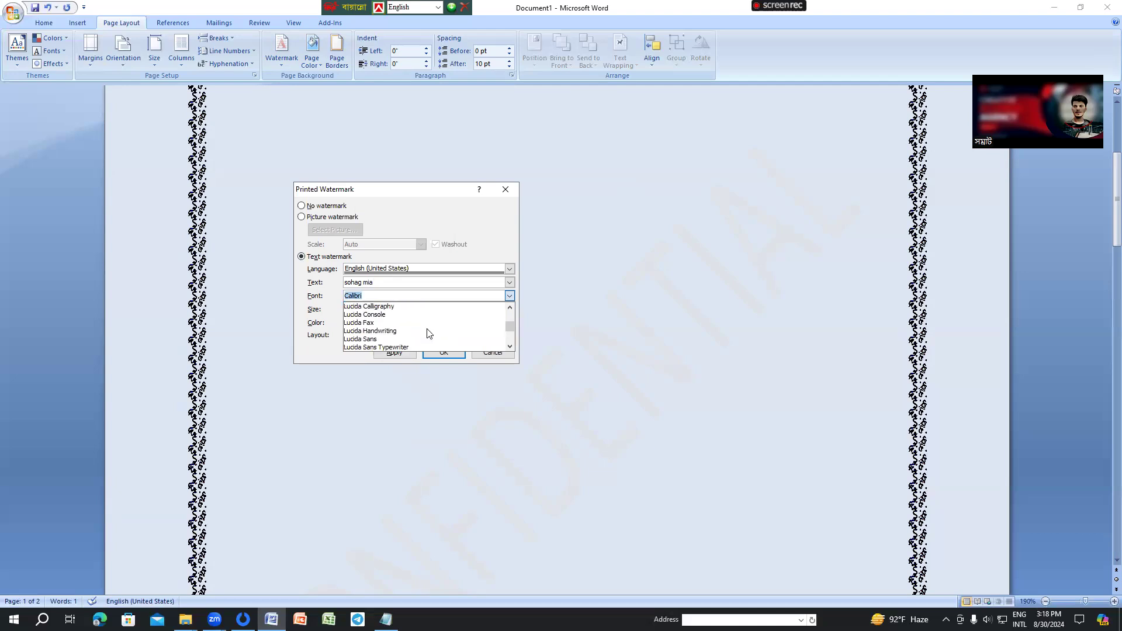
scroll(430, 333, "down", 4)
scroll(430, 333, "down", 8)
scroll(430, 333, "down", 10)
scroll(429, 333, "down", 10)
scroll(430, 333, "down", 2)
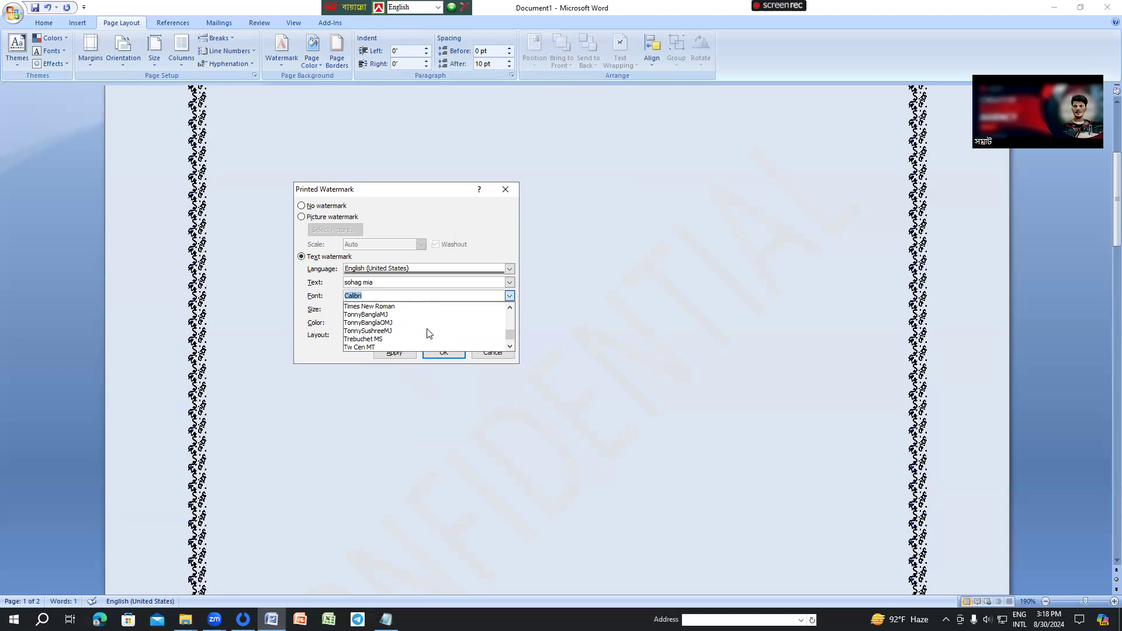
left_click(378, 307)
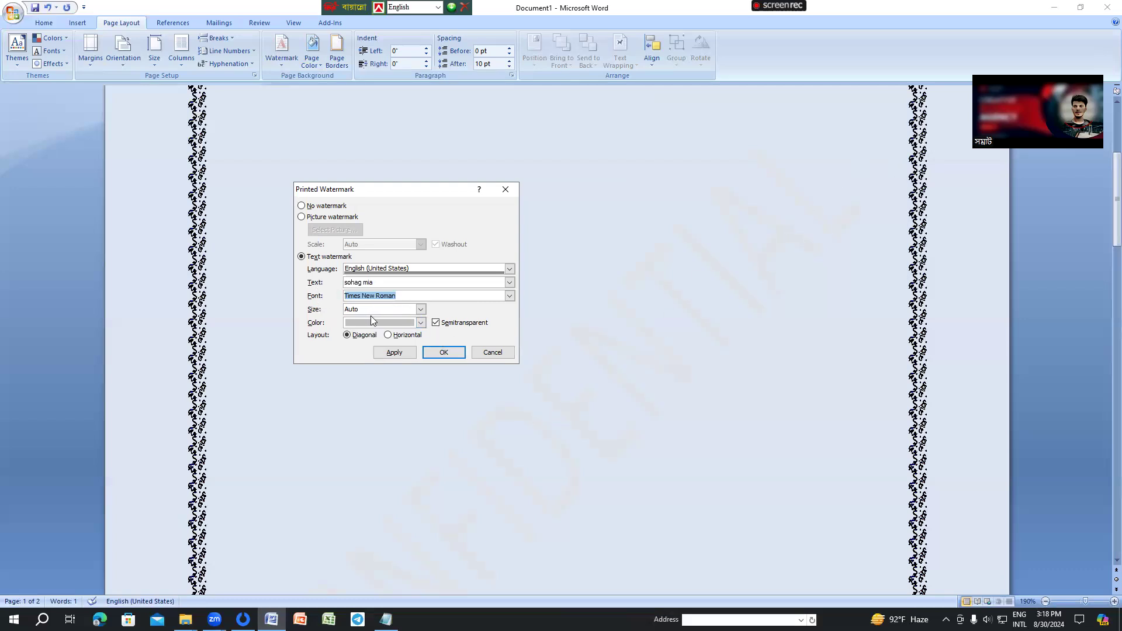
left_click(420, 323)
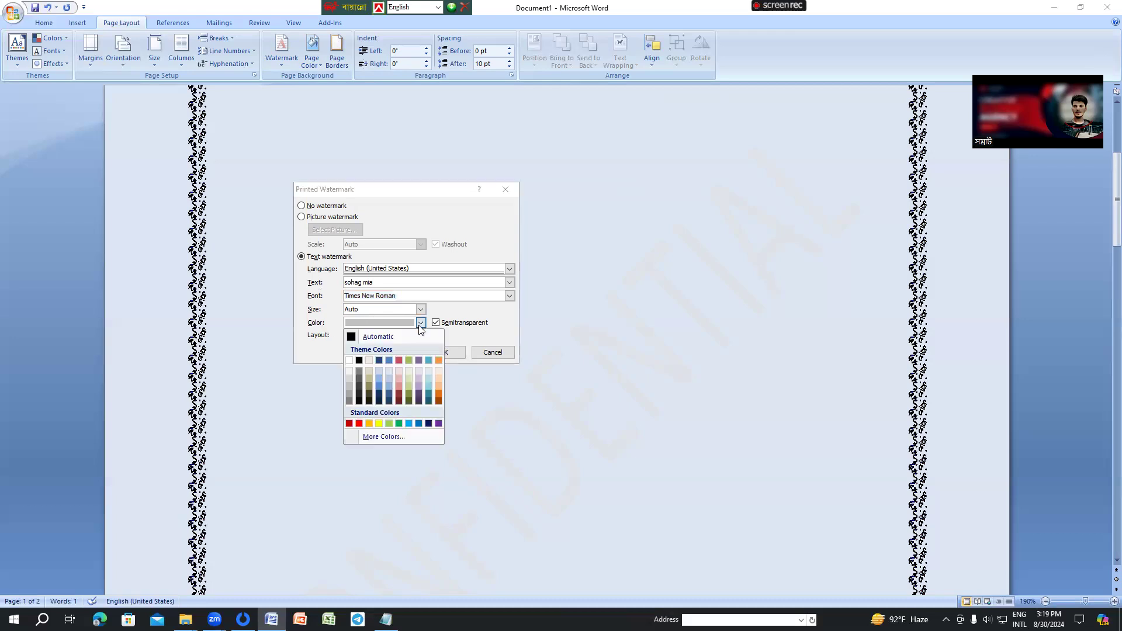
left_click(398, 424)
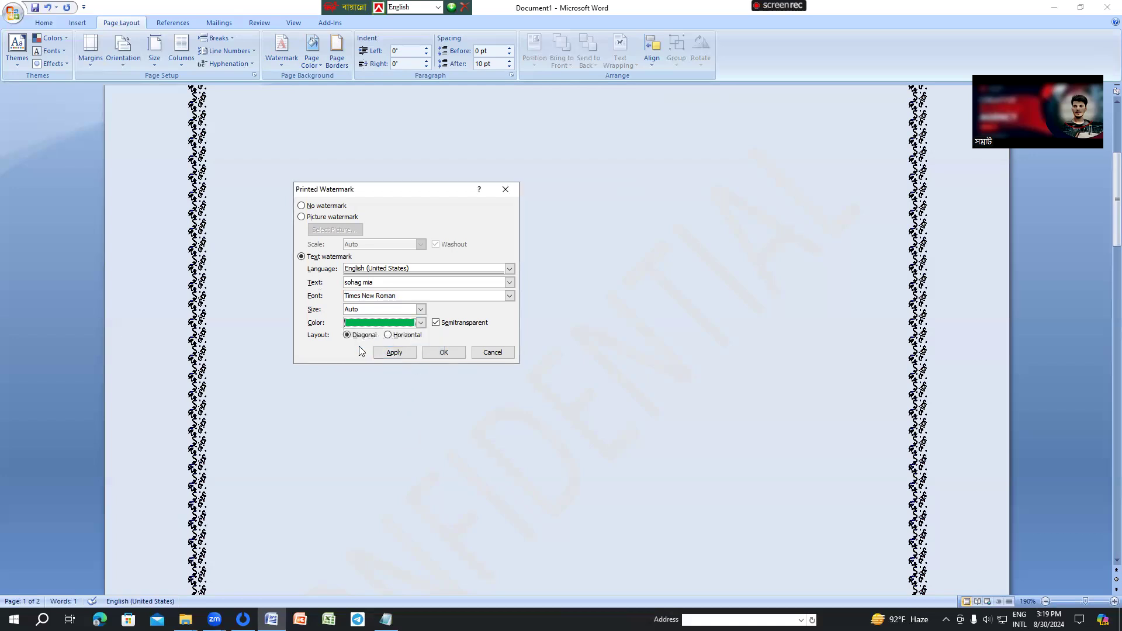
left_click(444, 354)
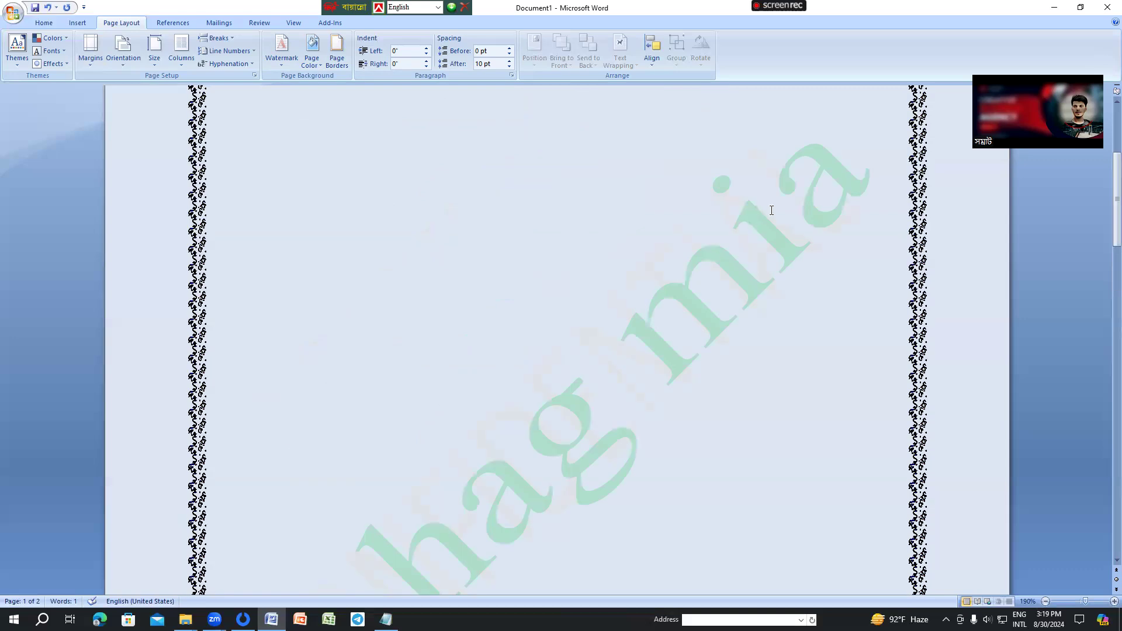
scroll(743, 298, "down", 3)
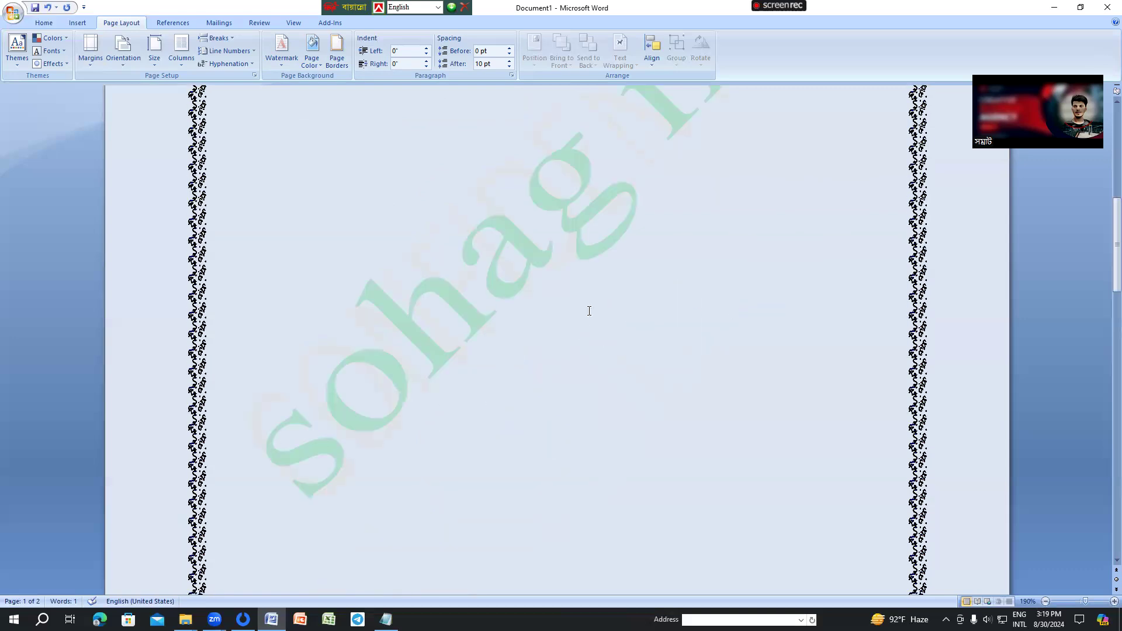
scroll(590, 311, "up", 3)
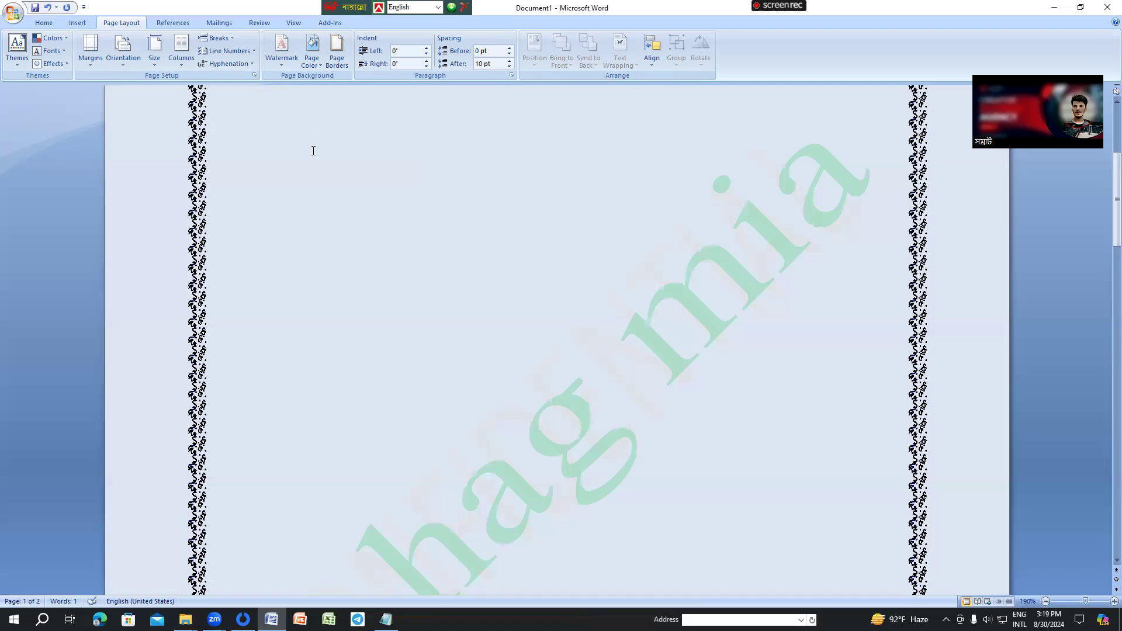
left_click(279, 62)
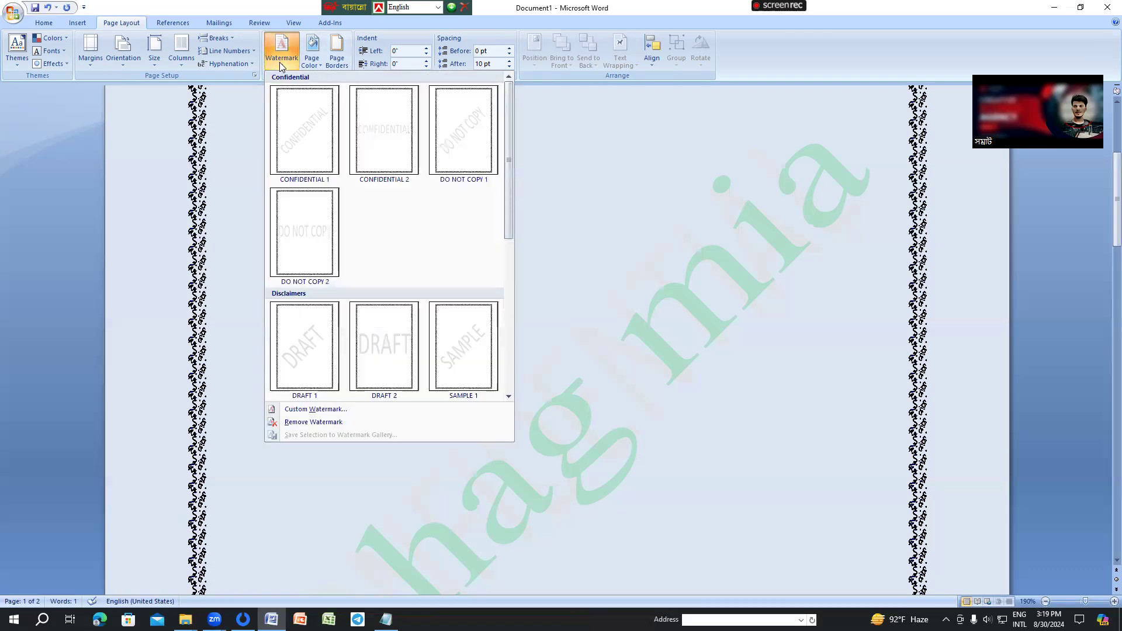
- Use Blue Modern Professional CV Resume2 from Downloads as a washed-out picture watermark
left_click(326, 409)
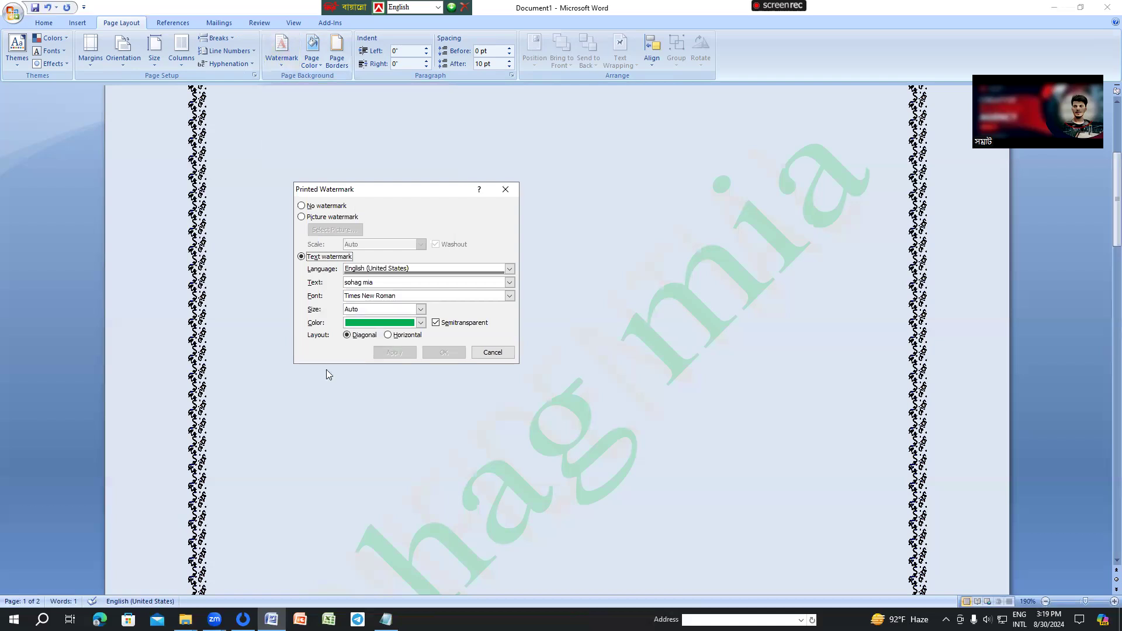
left_click(301, 217)
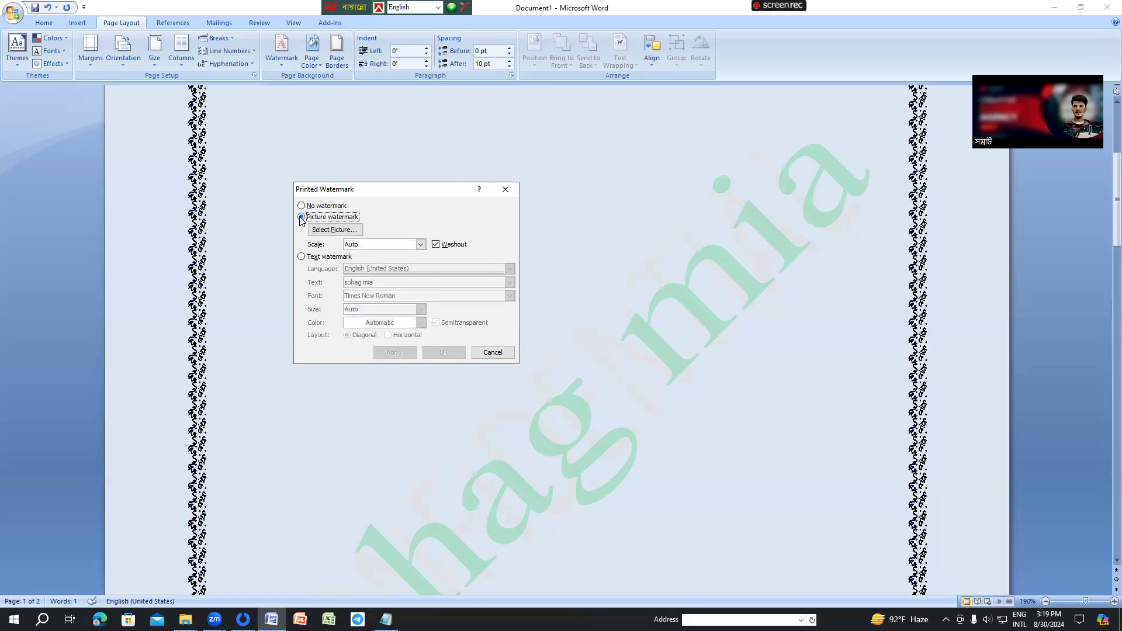
left_click(330, 230)
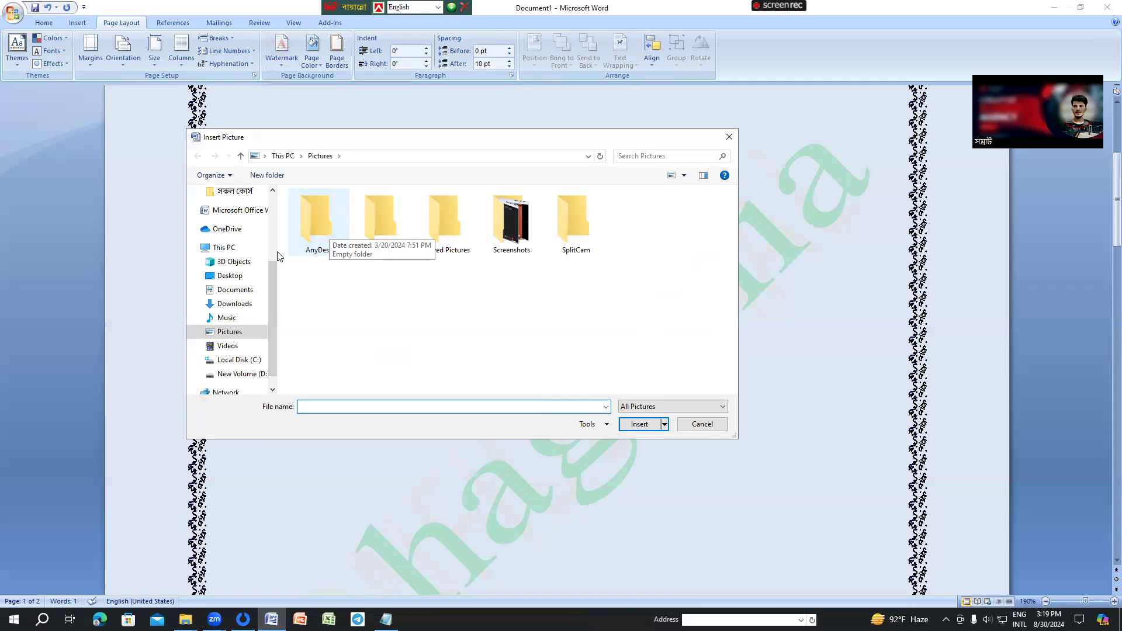
left_click_drag(270, 286, 268, 228)
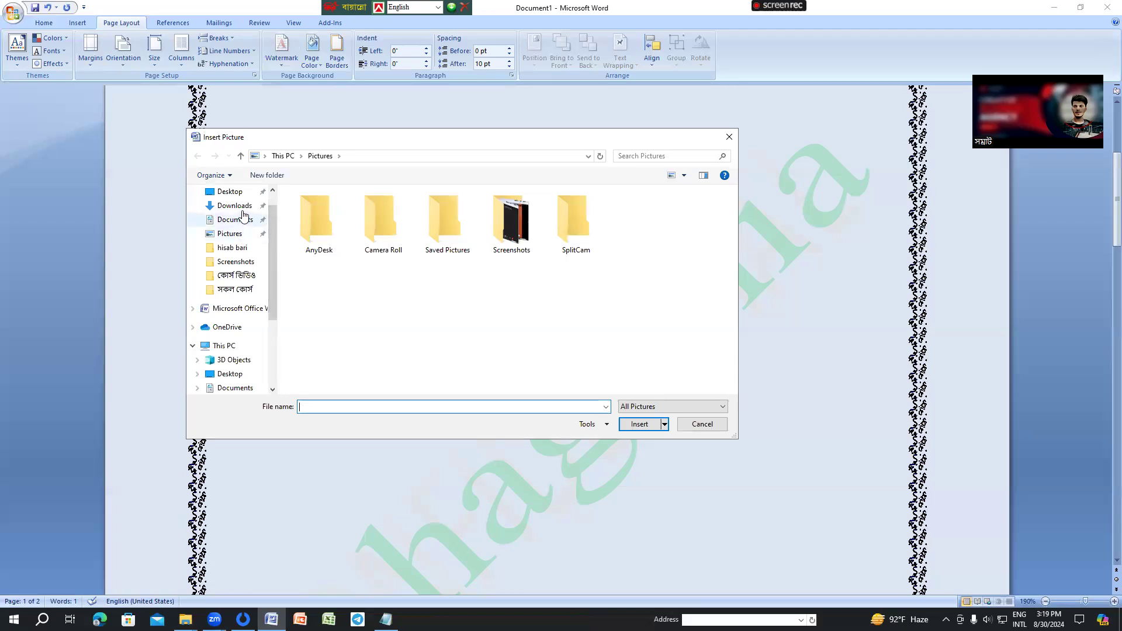
left_click(243, 211)
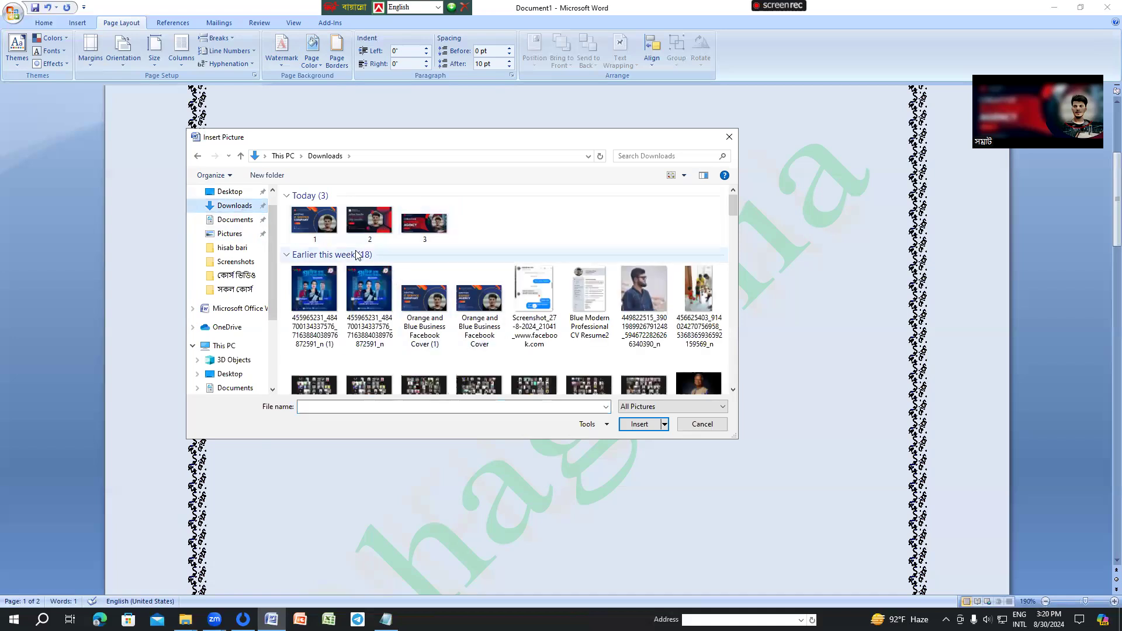
left_click(602, 309)
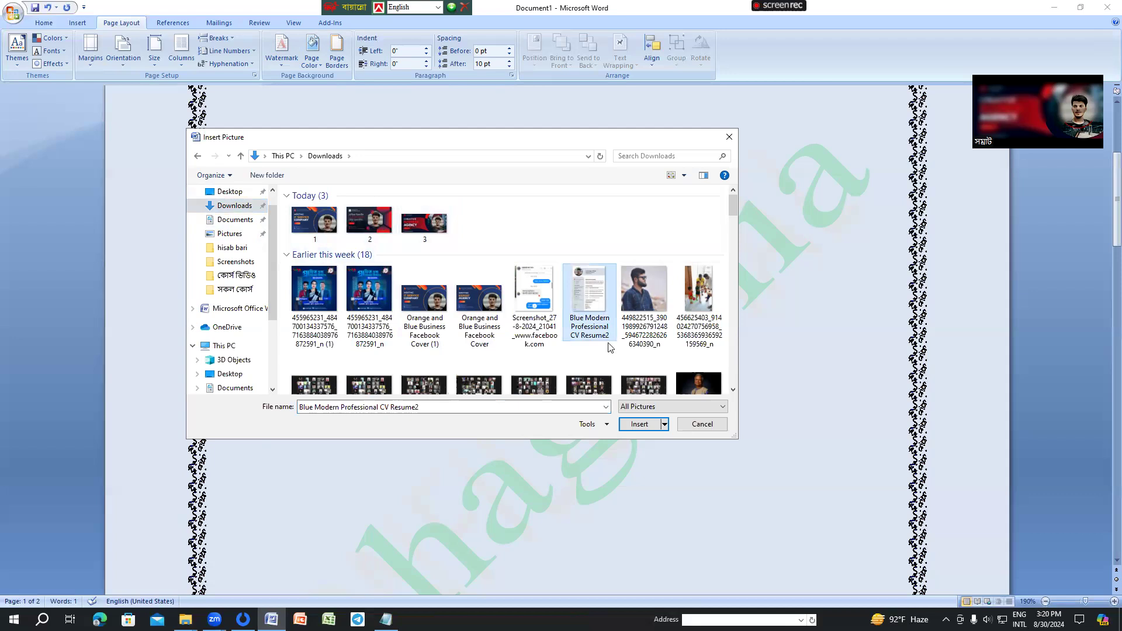
left_click(636, 424)
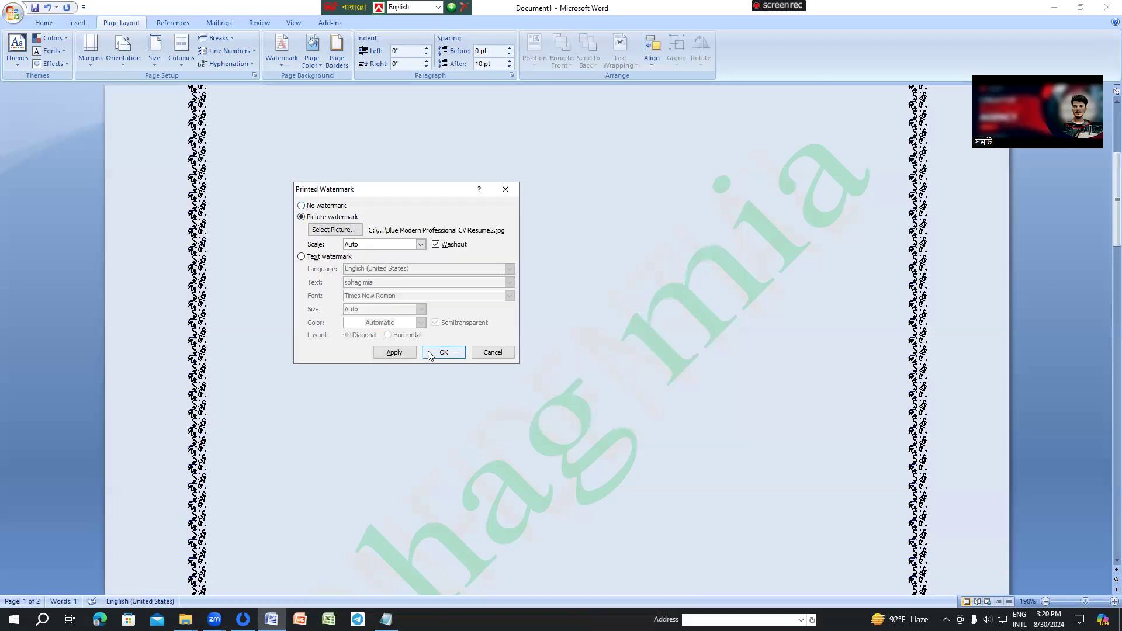
left_click(444, 352)
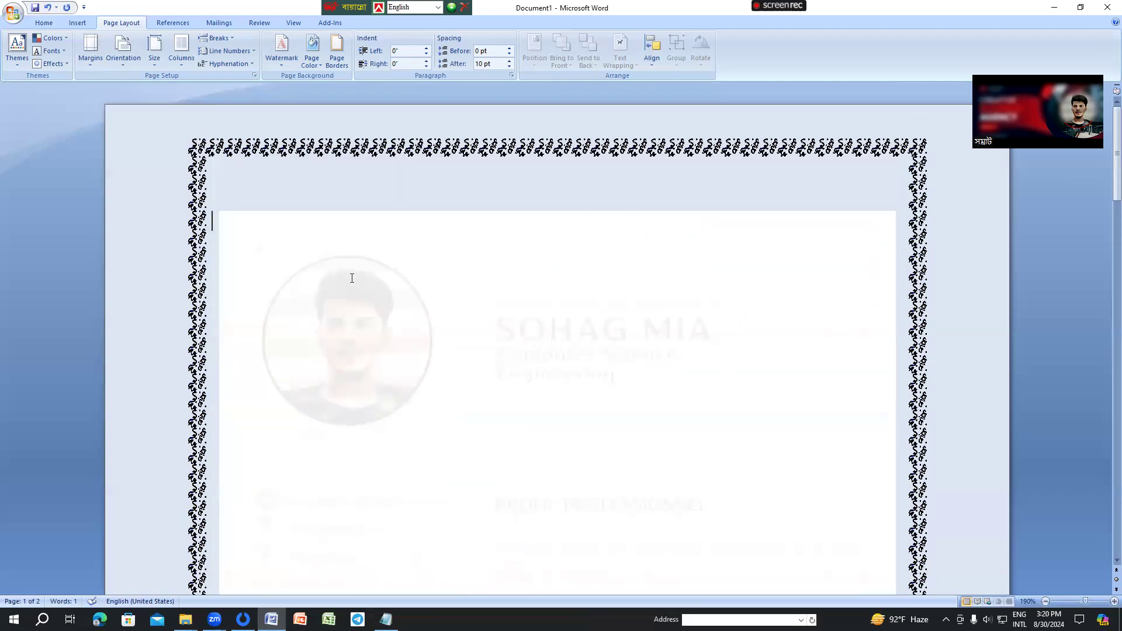
scroll(389, 322, "down", 3)
scroll(389, 323, "down", 5)
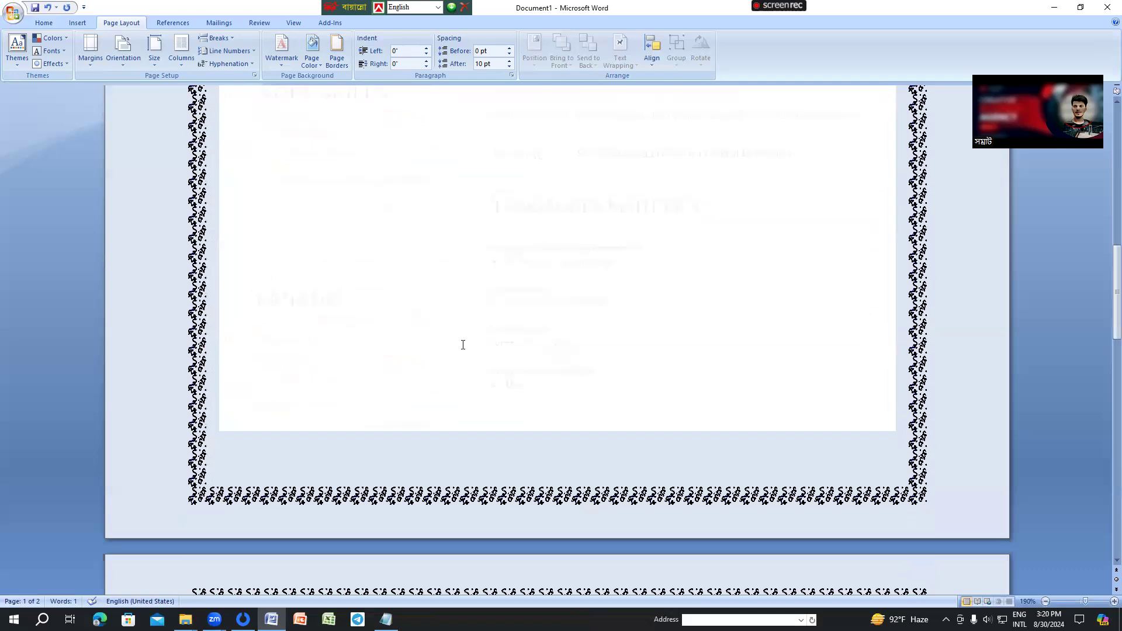
scroll(486, 349, "up", 9)
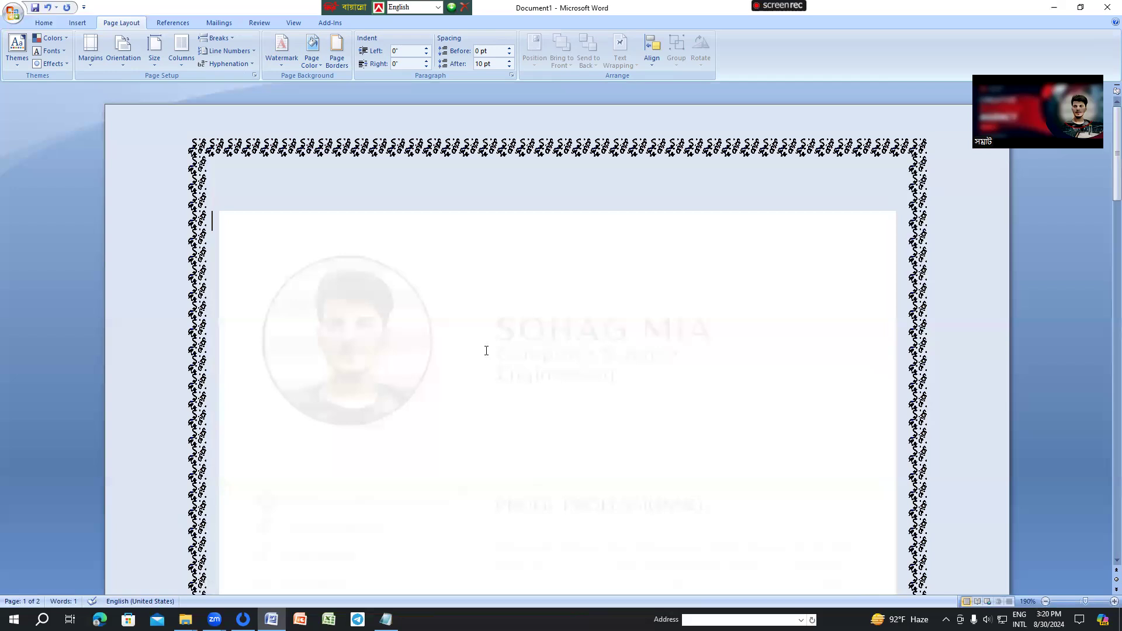
- Type the heading 'Mymensingh polytechnic' at the top of the page, correcting typos
type("mymne")
key("BackSpace")
key("BackSpace")
type("ensingh polyu")
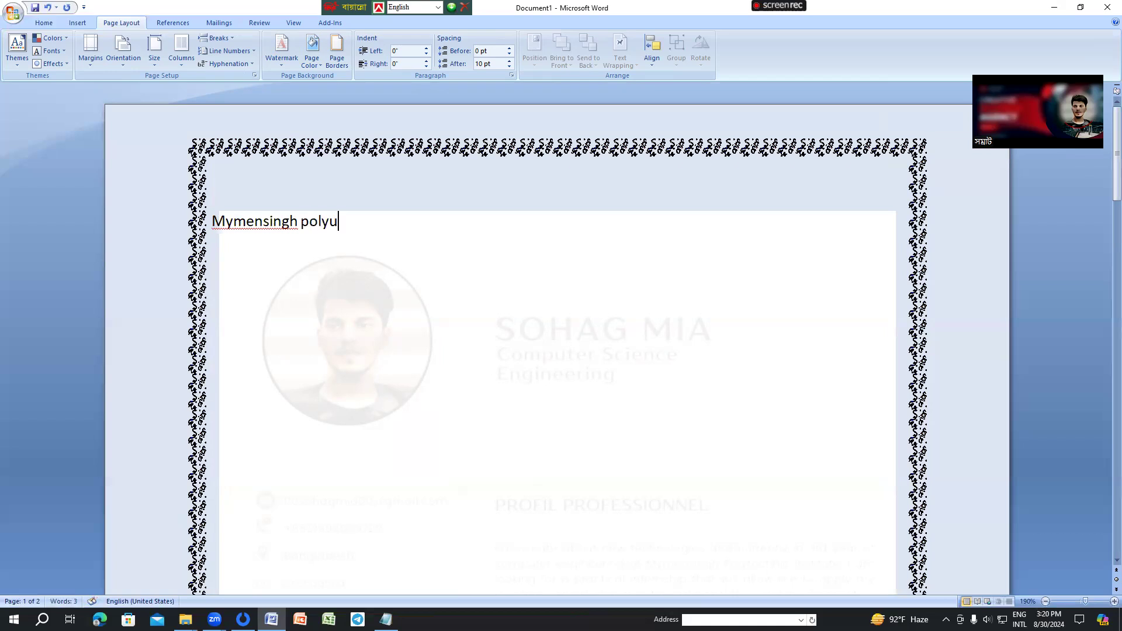
key("BackSpace")
type("tach")
type("nic")
- Select the heading line and try the alignments, ending on centre
left_click_drag(383, 222, 239, 208)
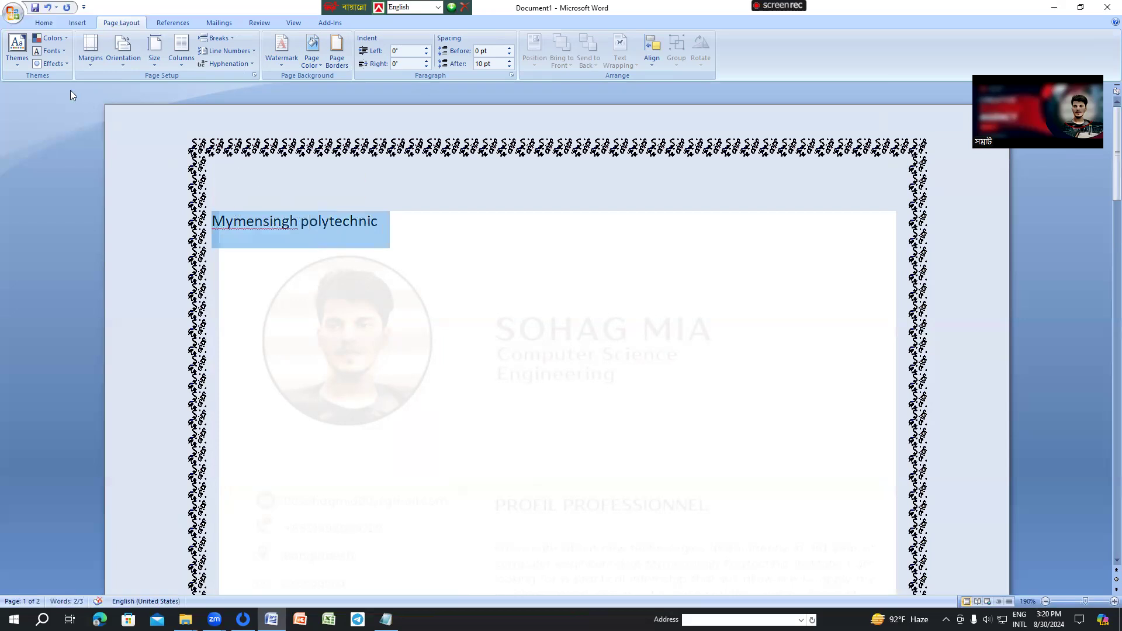
left_click(46, 22)
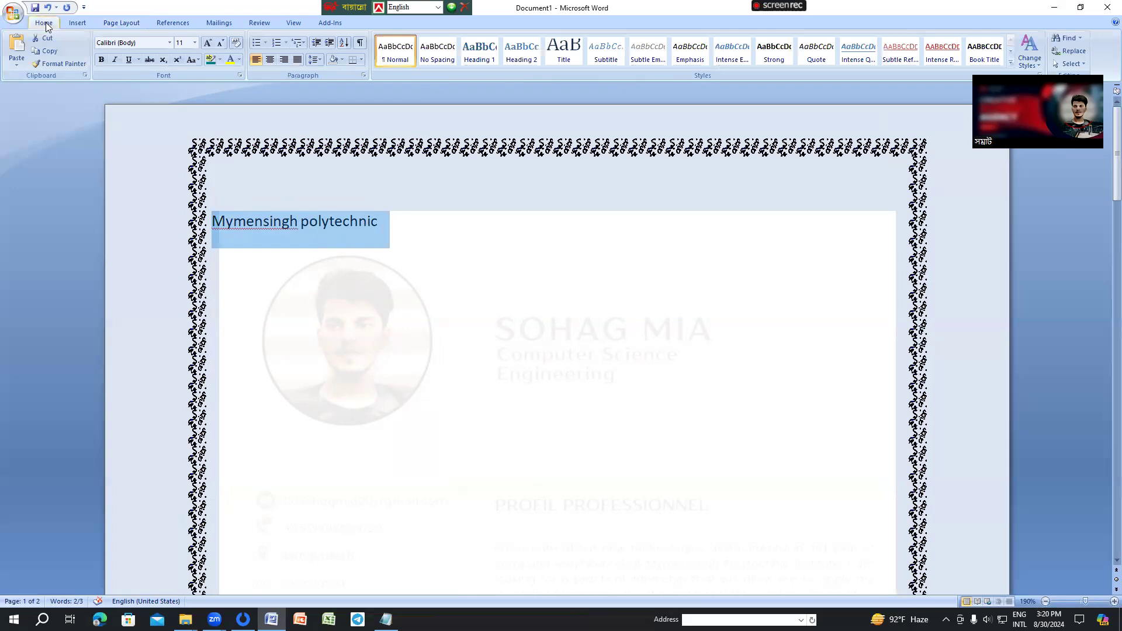
left_click(270, 59)
left_click(284, 60)
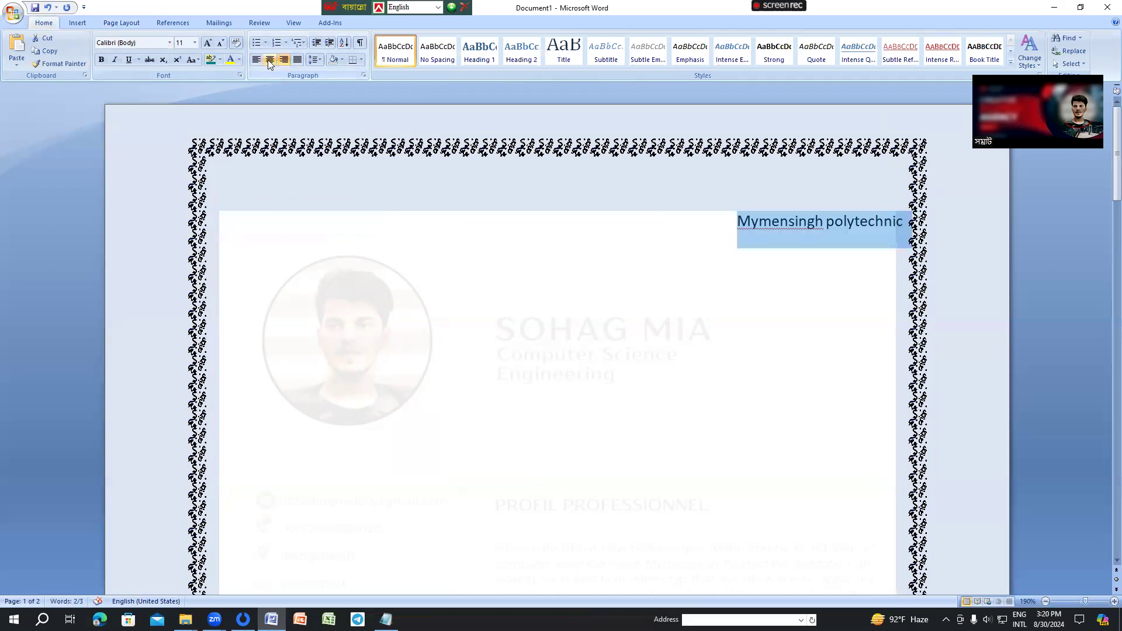
left_click(256, 60)
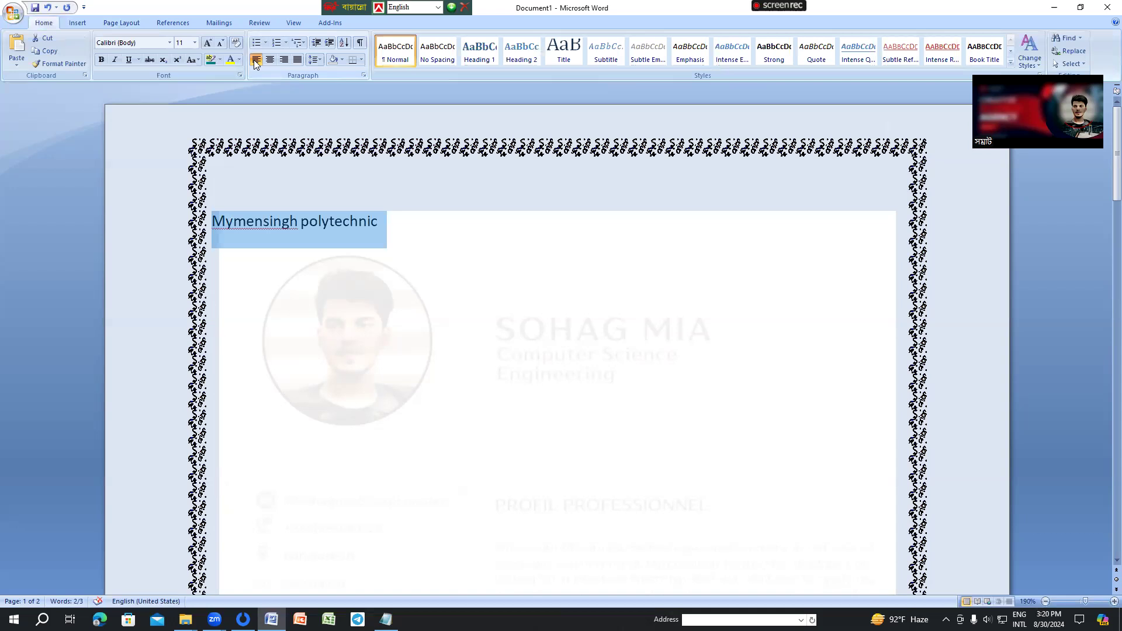
key("ctrl+r")
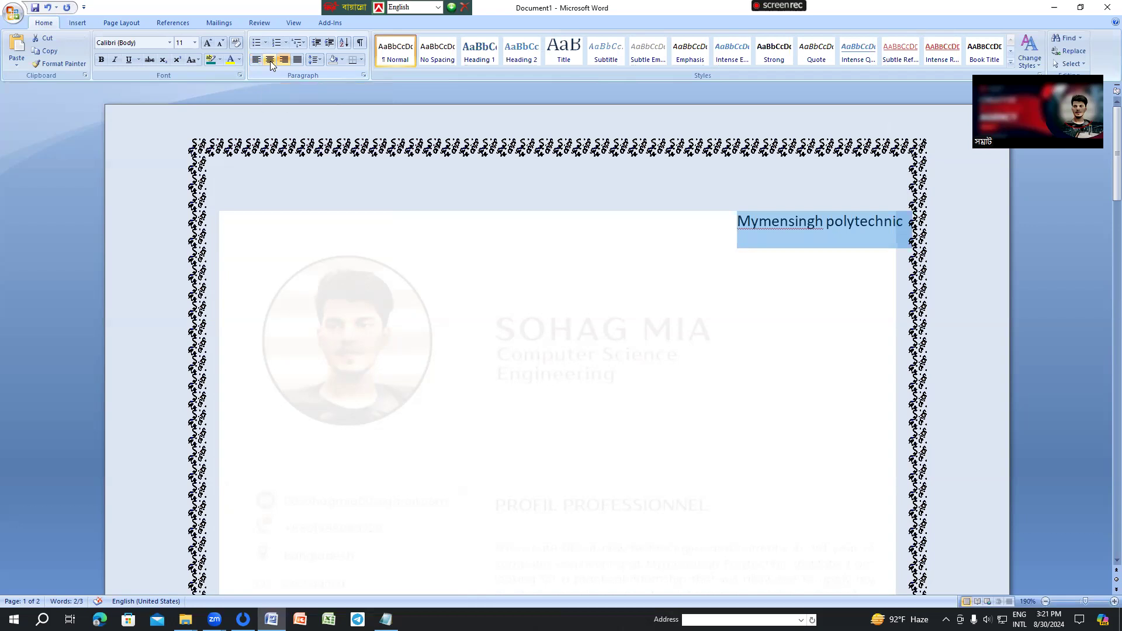
left_click(270, 61)
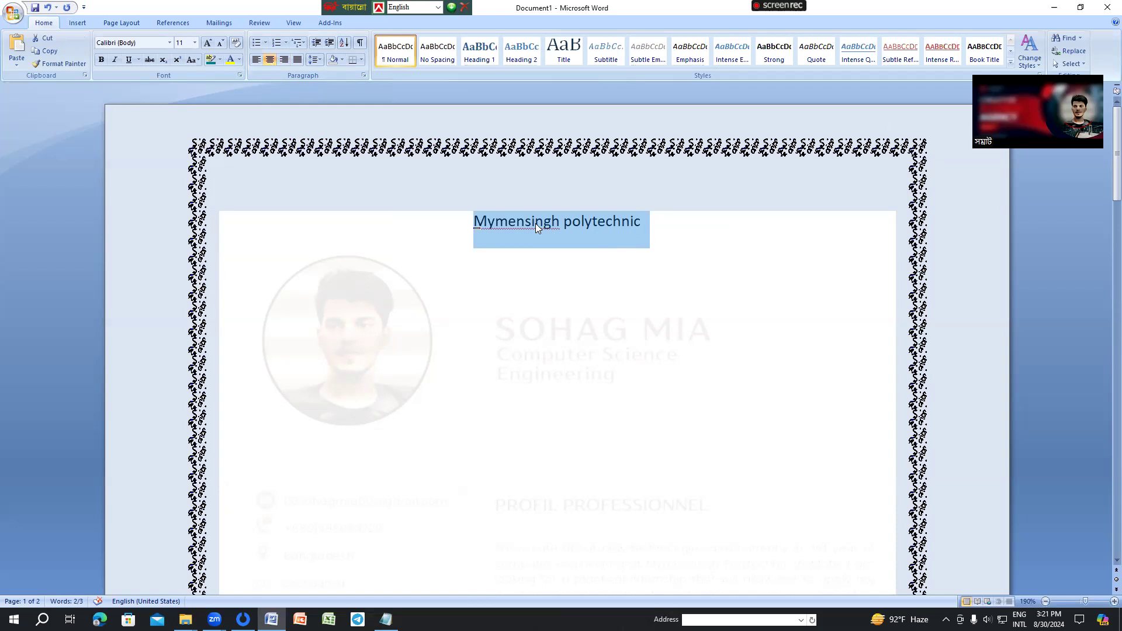
- Convert the heading to blue WordArt style 11 (Impact, 36 pt) and confirm the text
left_click(79, 22)
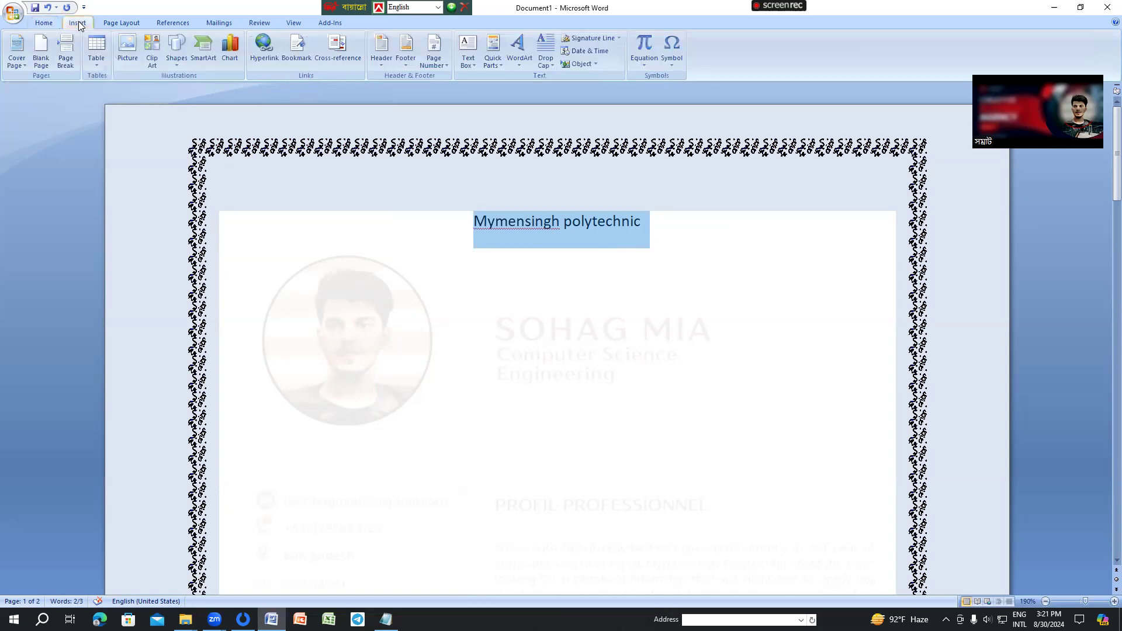
left_click(525, 61)
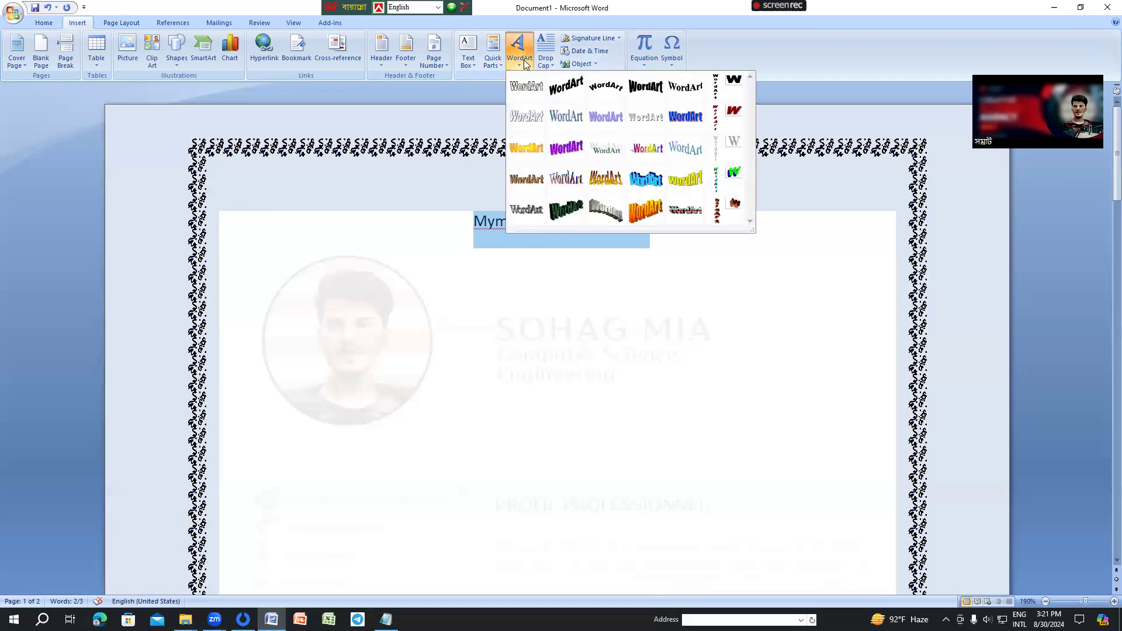
left_click(688, 124)
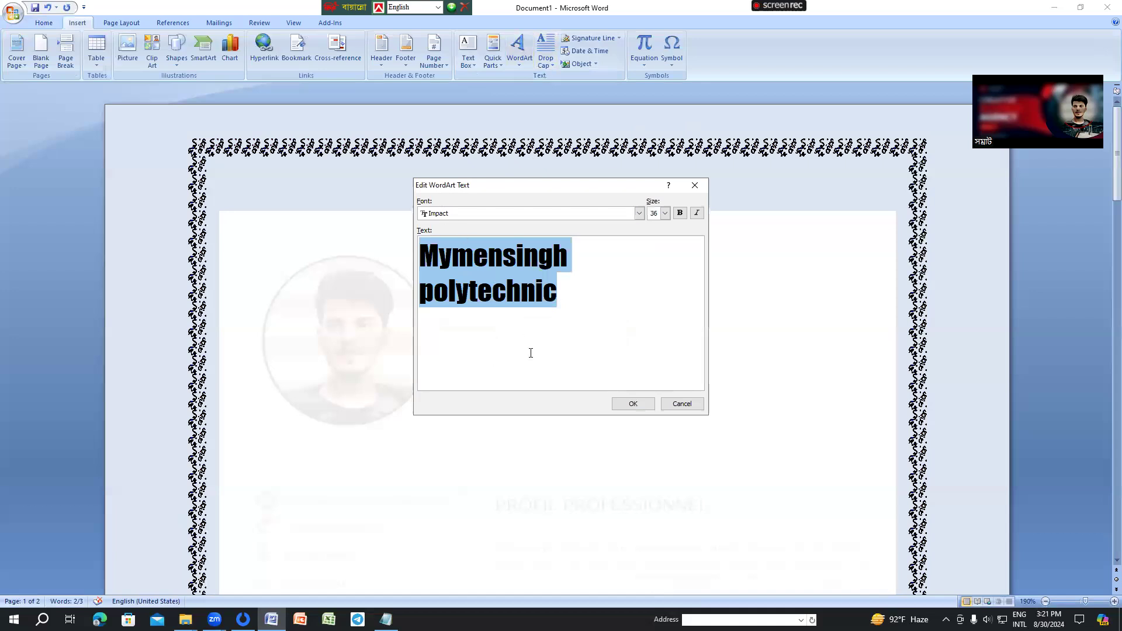
left_click(633, 403)
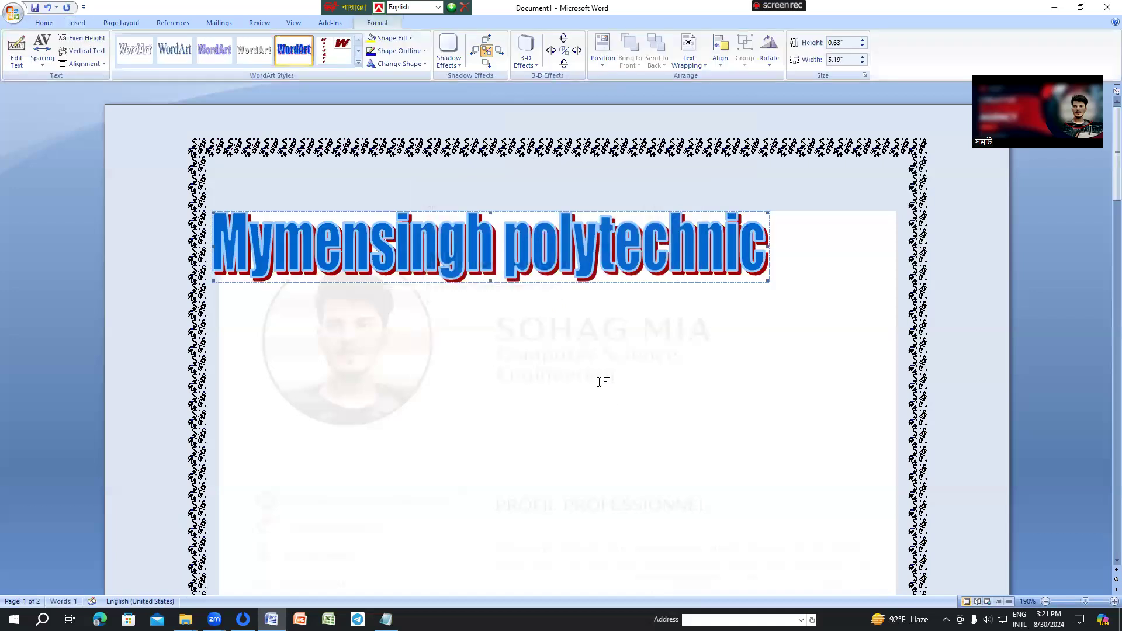